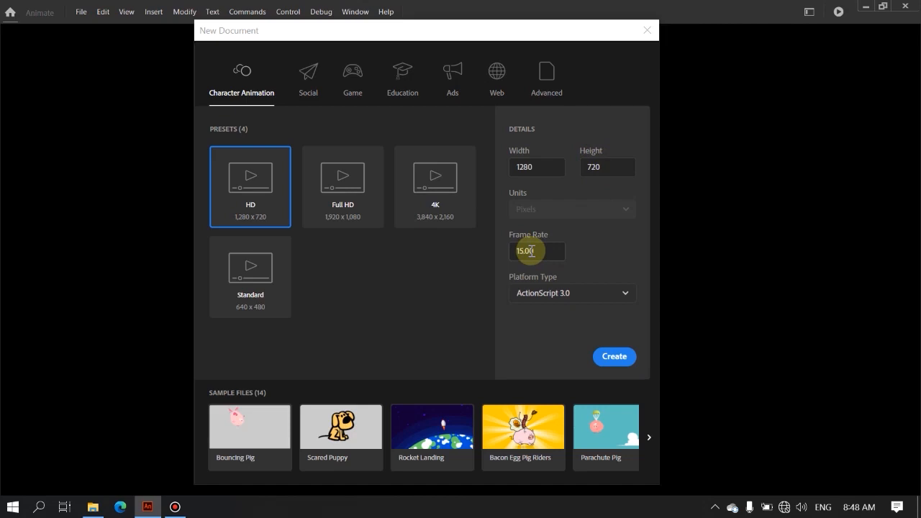
Step: Create an HD 1280 x 720 pixel character animation document at 15 fps for ActionScript 3.0
{"action": "left_click", "coordinate": [615, 357]}
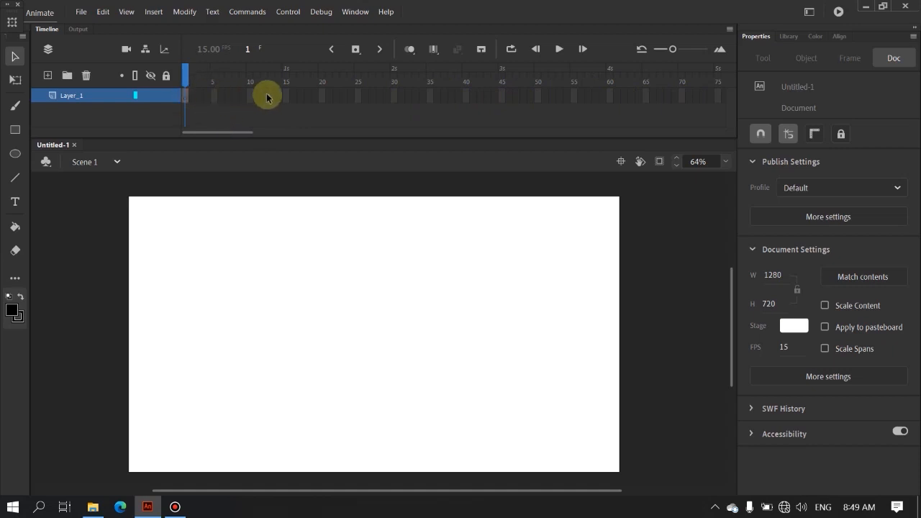
Step: Paint a round black head near the middle of the stage with the Classic Brush at size 100
{"action": "left_click", "coordinate": [15, 108]}
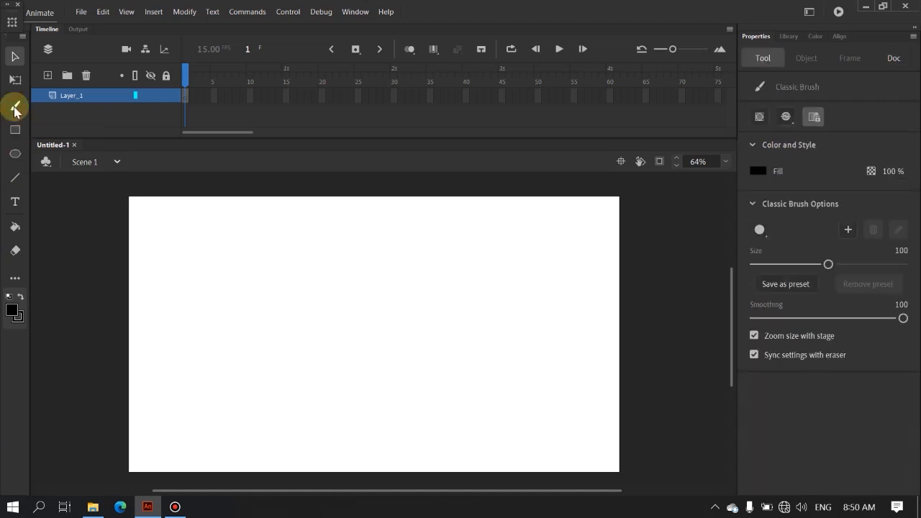
{"action": "left_click", "coordinate": [14, 312]}
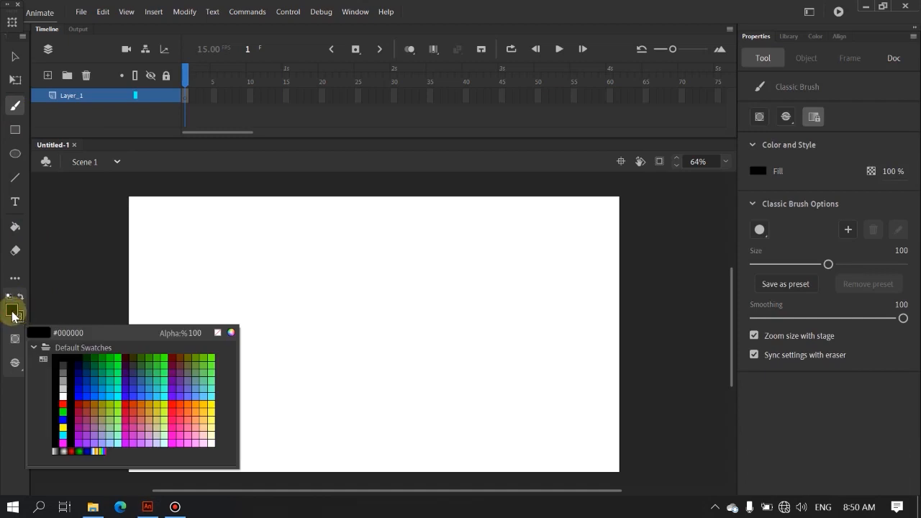
{"action": "left_click", "coordinate": [66, 357]}
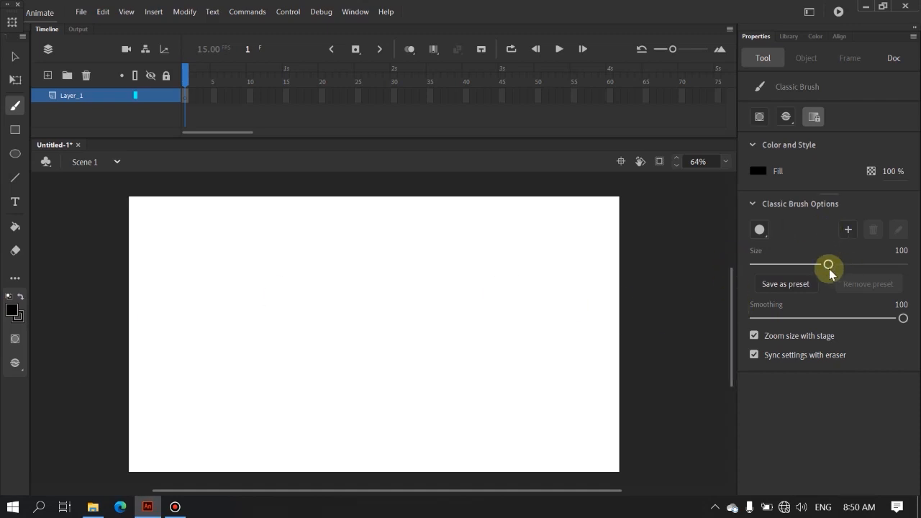
{"action": "mouse_move", "coordinate": [827, 267]}
{"action": "left_mouse_down"}
{"action": "mouse_move", "coordinate": [772, 267]}
{"action": "mouse_move", "coordinate": [814, 267]}
{"action": "left_mouse_up"}
{"action": "type", "text": "100"}
{"action": "key", "text": "Return"}
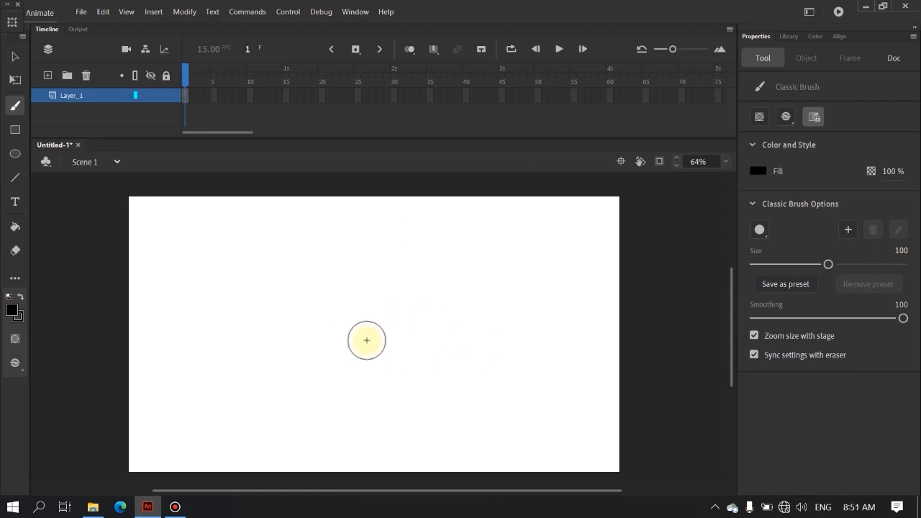
{"action": "left_click", "coordinate": [365, 334]}
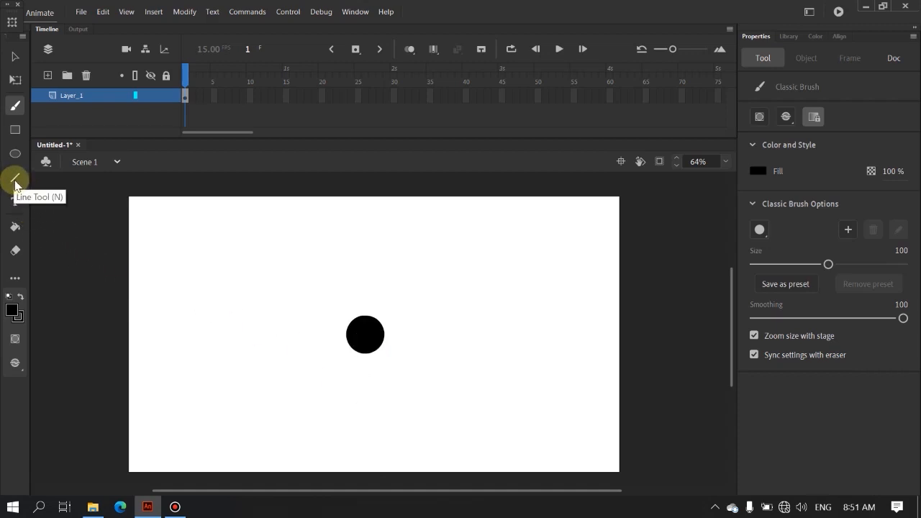
Step: Draw the stick figure's torso, two legs and two arms below the head with the Line tool, using a black stroke of size 50
{"action": "left_click", "coordinate": [14, 180]}
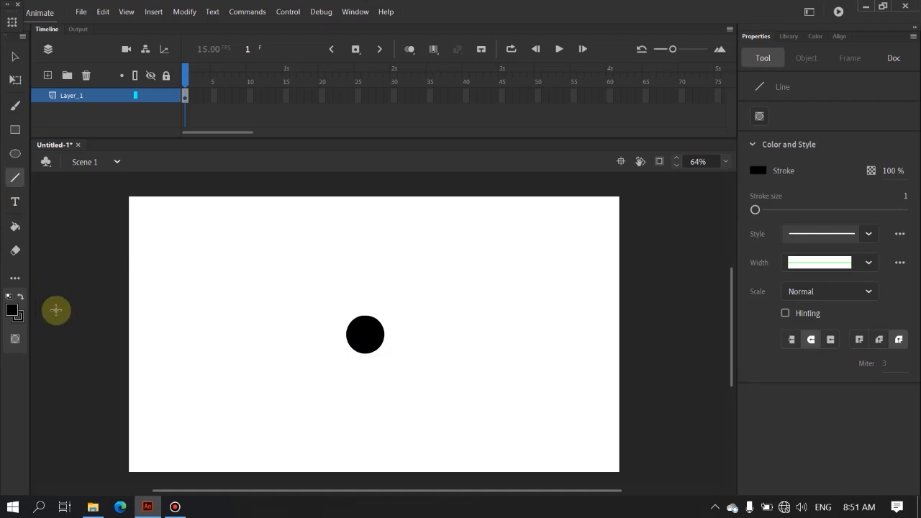
{"action": "left_click", "coordinate": [18, 317]}
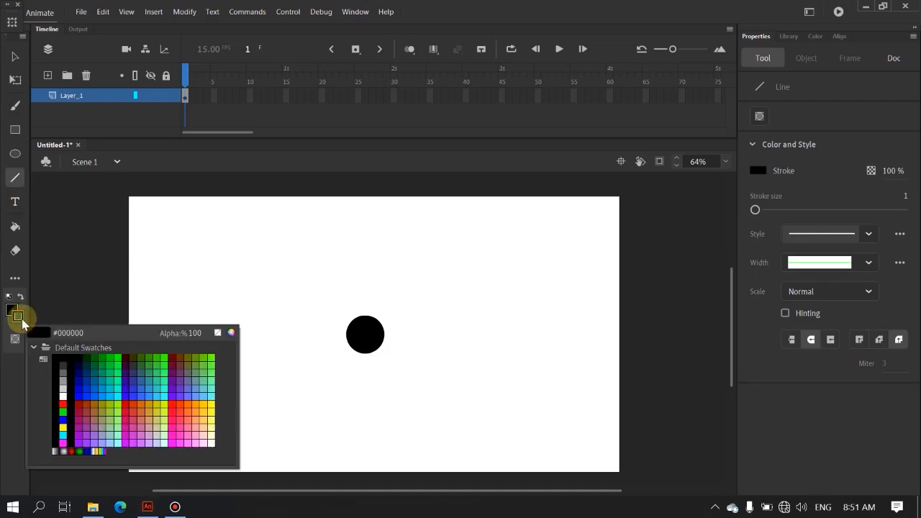
{"action": "left_click", "coordinate": [64, 355]}
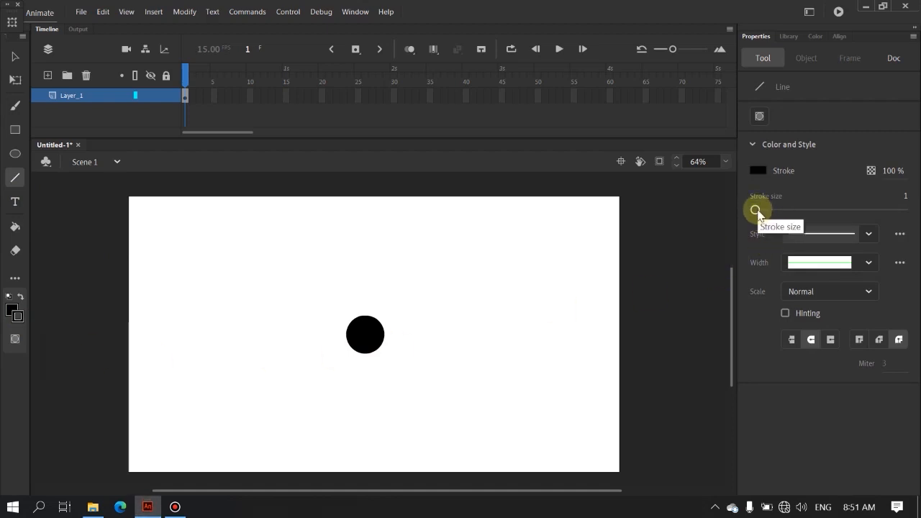
{"action": "left_click_drag", "start_coordinate": [756, 209], "coordinate": [794, 211]}
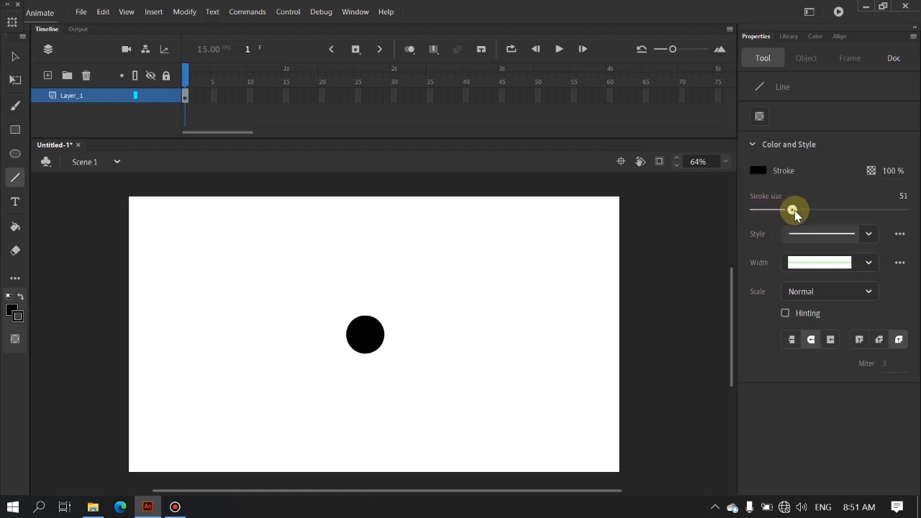
{"action": "left_click_drag", "start_coordinate": [794, 210], "coordinate": [795, 210]}
{"action": "scroll", "coordinate": [403, 417], "scroll_direction": "down", "scroll_amount": 2}
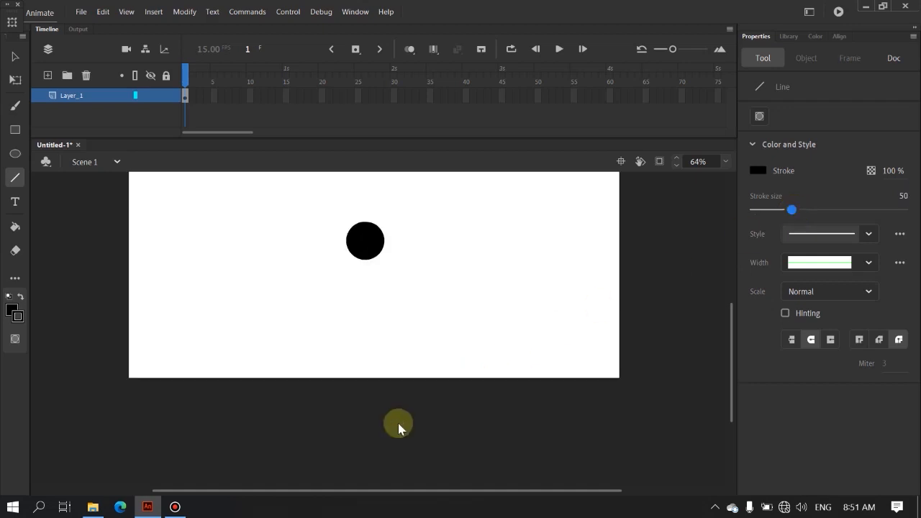
{"action": "mouse_move", "coordinate": [365, 257]}
{"action": "left_mouse_down"}
{"action": "mouse_move", "coordinate": [367, 310]}
{"action": "mouse_move", "coordinate": [336, 364]}
{"action": "left_mouse_up"}
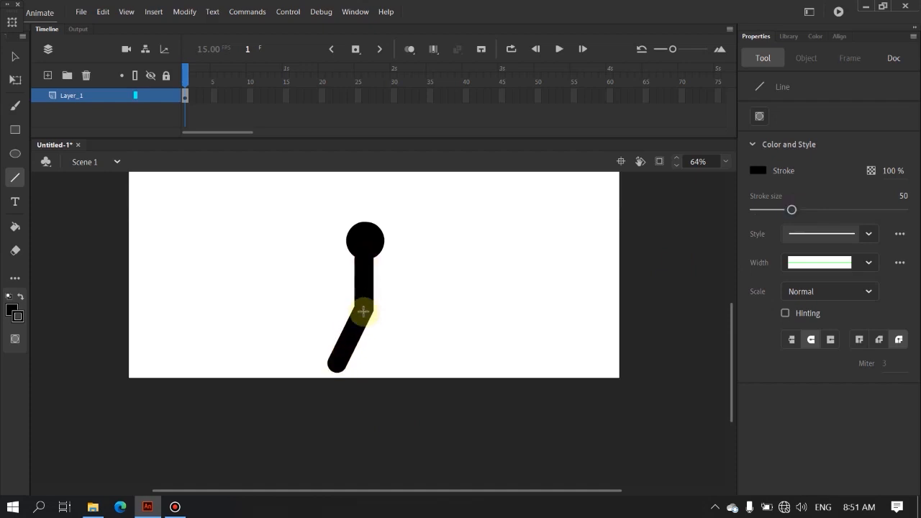
{"action": "mouse_move", "coordinate": [364, 310]}
{"action": "left_mouse_down"}
{"action": "mouse_move", "coordinate": [396, 354]}
{"action": "mouse_move", "coordinate": [391, 366]}
{"action": "left_mouse_up"}
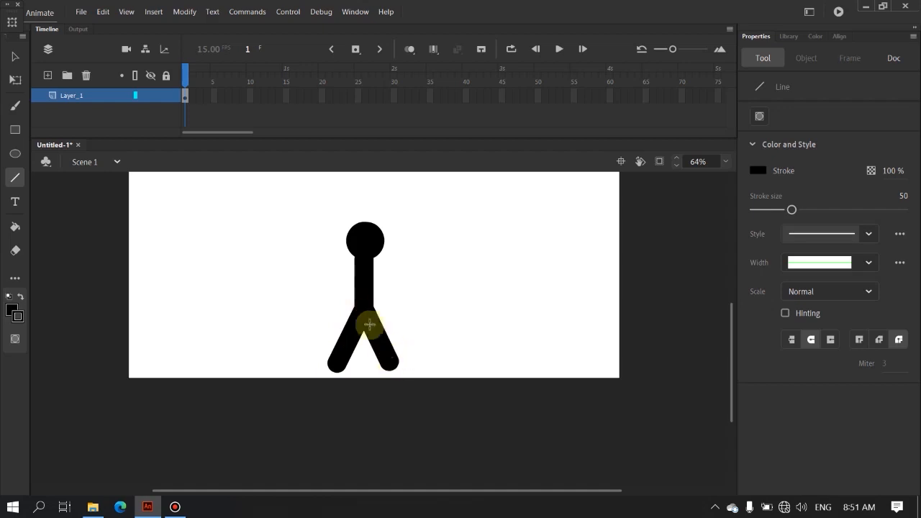
{"action": "left_click_drag", "start_coordinate": [358, 265], "coordinate": [330, 303]}
{"action": "left_click_drag", "start_coordinate": [366, 261], "coordinate": [397, 301]}
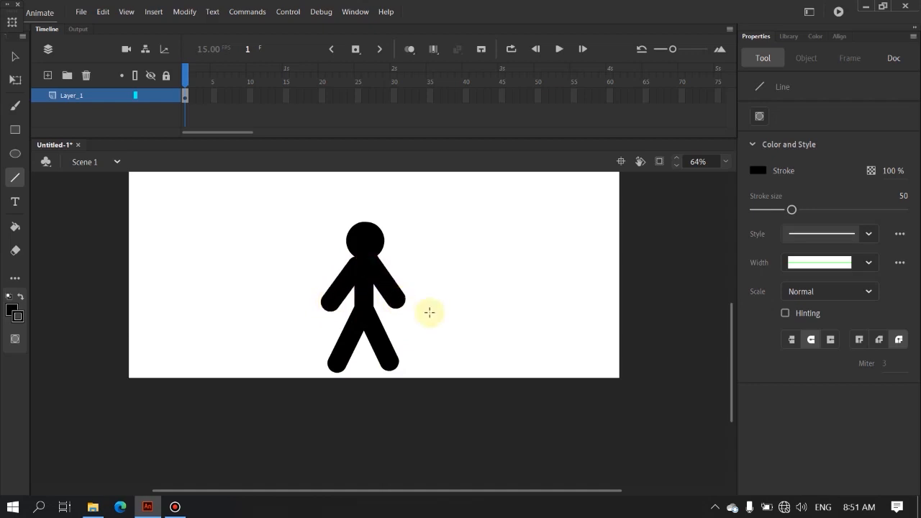
Step: Insert a blank keyframe at frame 3 of Layer_1 and turn on onion skinning
{"action": "left_click", "coordinate": [15, 59]}
{"action": "left_click", "coordinate": [187, 116]}
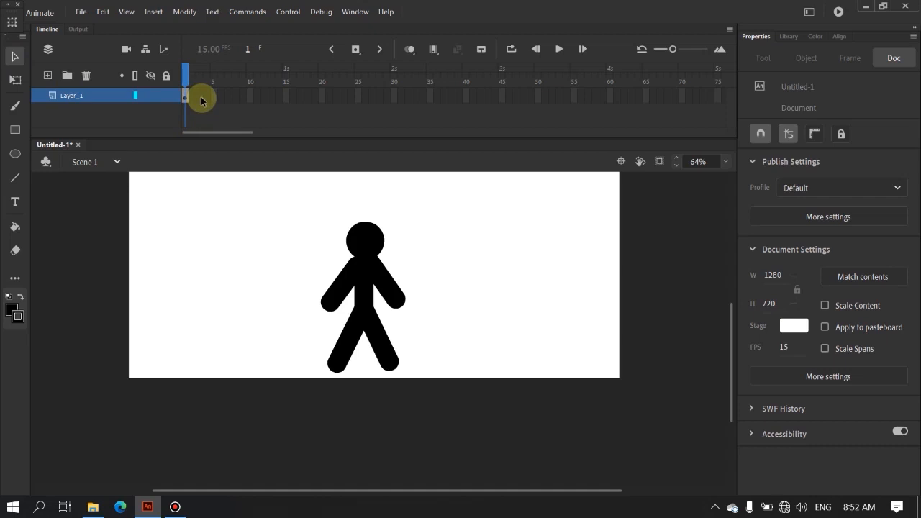
{"action": "right_click", "coordinate": [201, 101]}
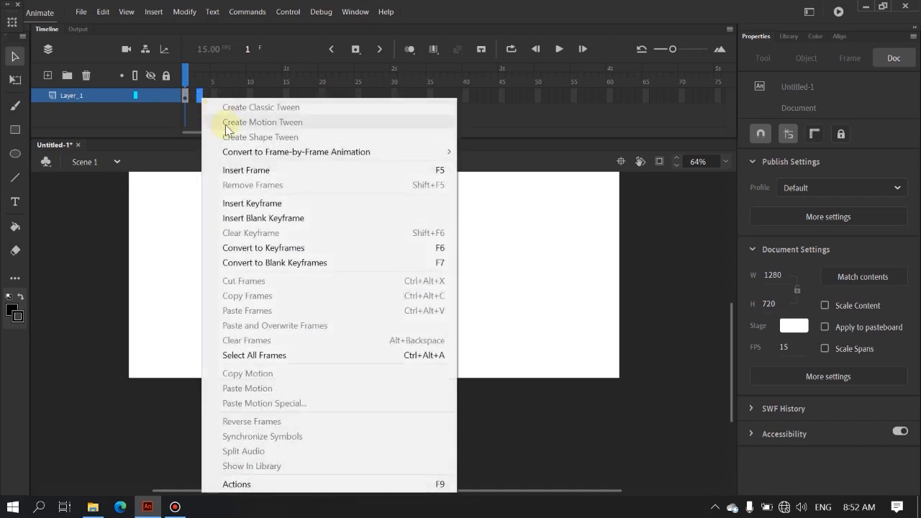
{"action": "left_click", "coordinate": [292, 218]}
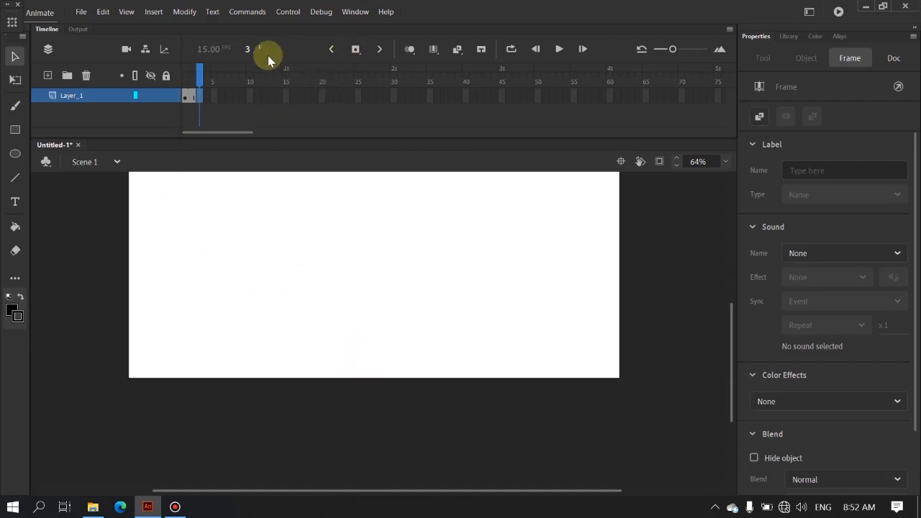
{"action": "left_click", "coordinate": [409, 49]}
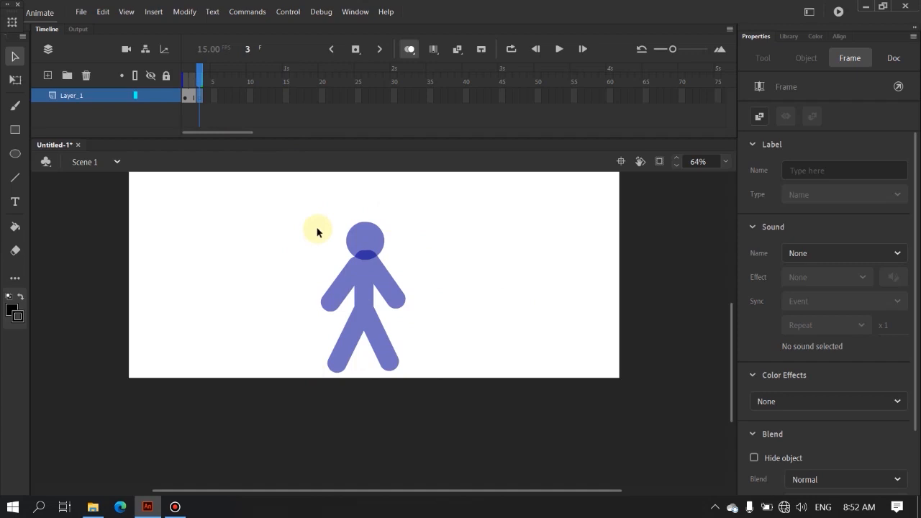
Step: Copy the whole stick figure from frame 1 and paste it in place on frame 3
{"action": "left_click", "coordinate": [185, 97]}
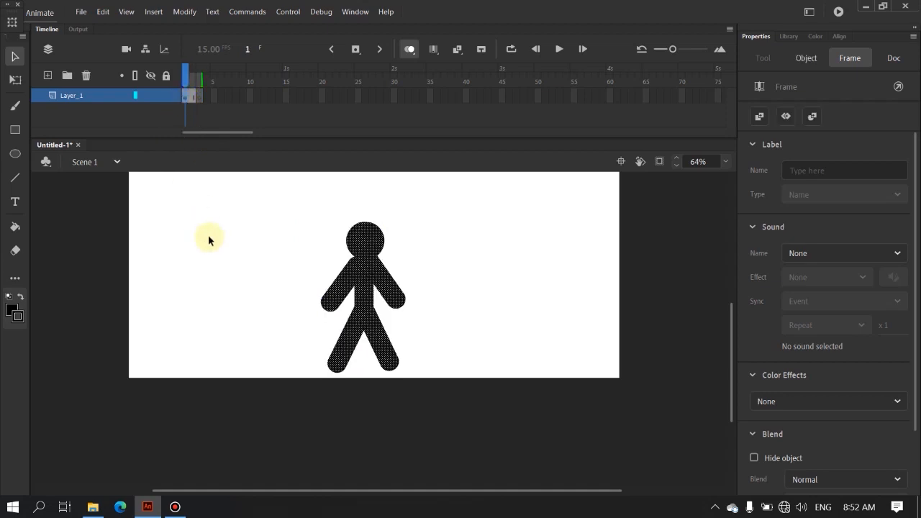
{"action": "left_click", "coordinate": [289, 250]}
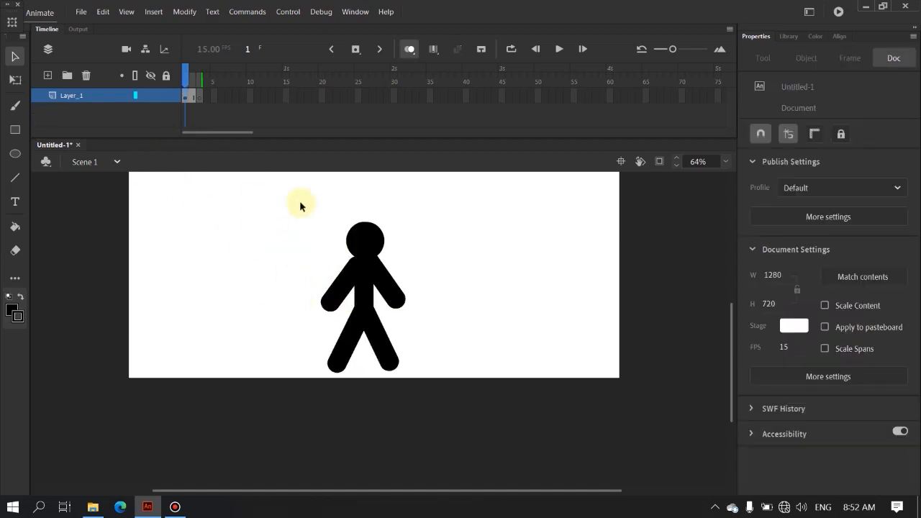
{"action": "left_click_drag", "start_coordinate": [288, 204], "coordinate": [482, 444]}
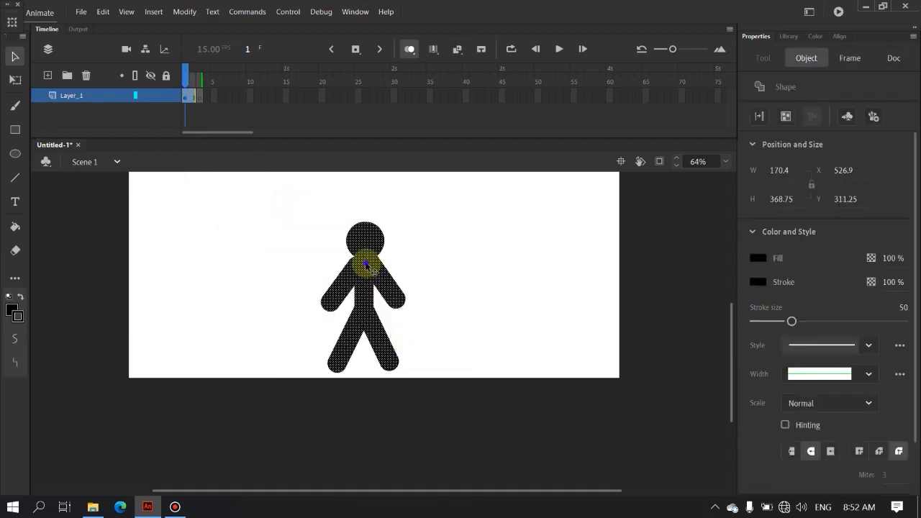
{"action": "right_click", "coordinate": [367, 263]}
{"action": "left_click", "coordinate": [410, 230]}
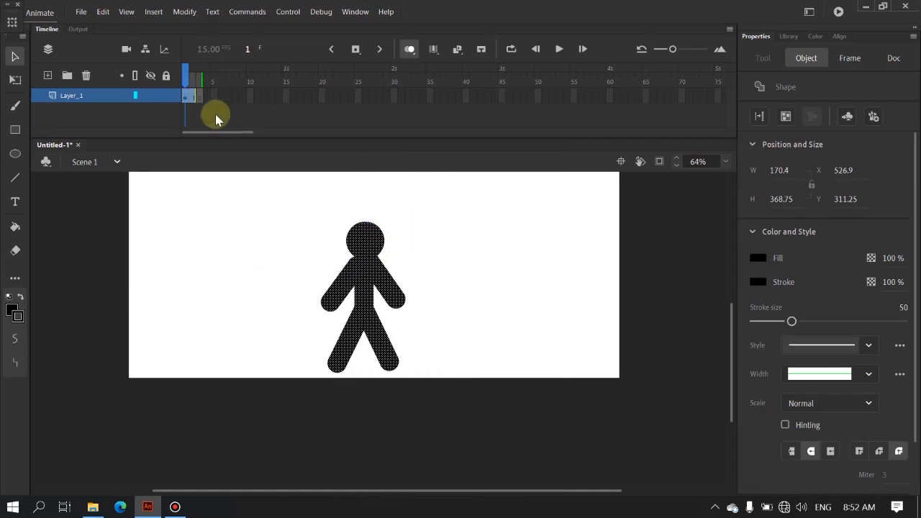
{"action": "left_click", "coordinate": [199, 96]}
{"action": "key", "text": "F7"}
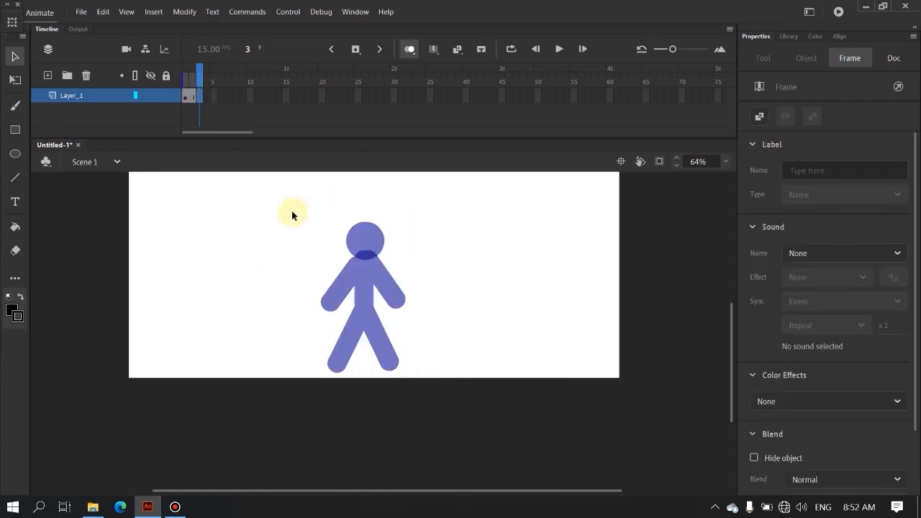
{"action": "right_click", "coordinate": [366, 271]}
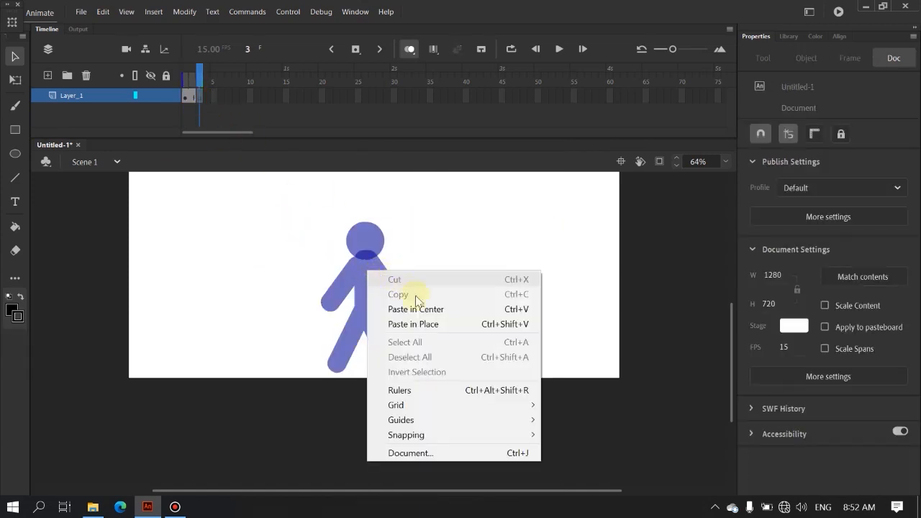
{"action": "left_click", "coordinate": [446, 326]}
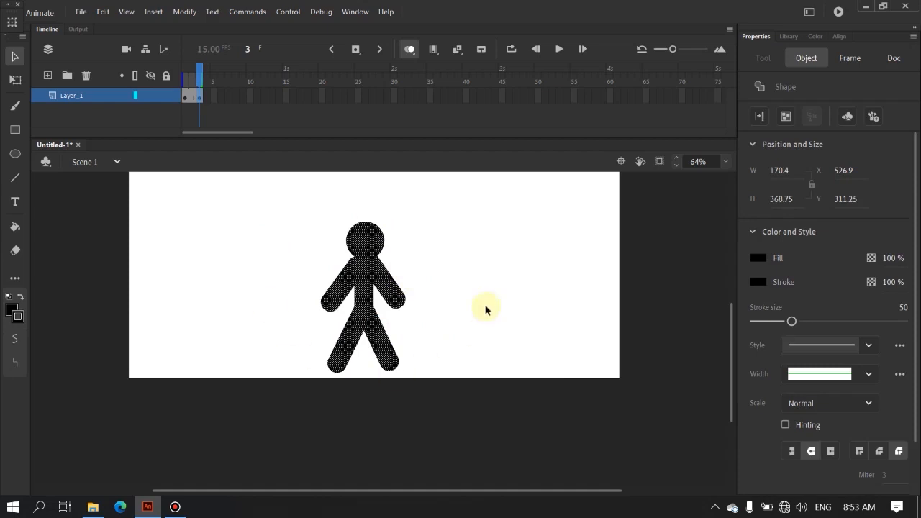
{"action": "left_click", "coordinate": [410, 267]}
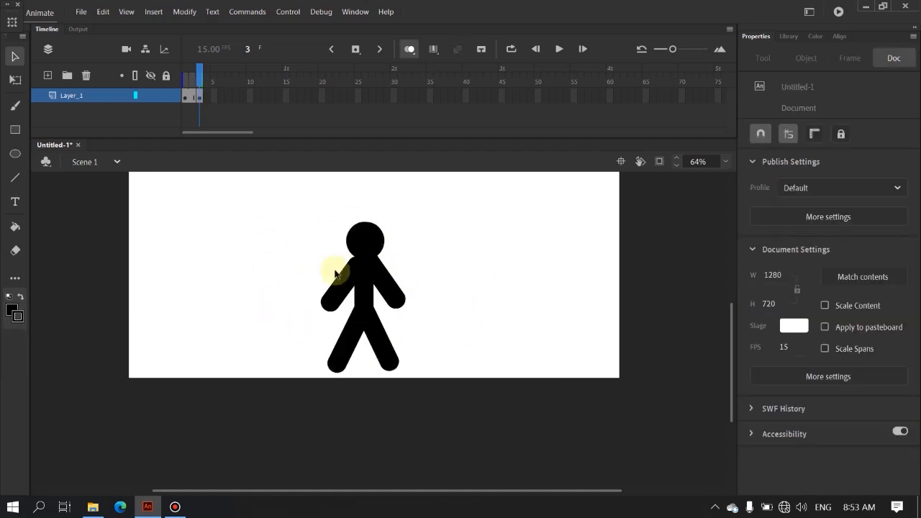
Step: Try moving the whole stick figure sideways on frame 3 and undo the move
{"action": "left_click_drag", "start_coordinate": [293, 199], "coordinate": [461, 430]}
{"action": "left_click_drag", "start_coordinate": [370, 298], "coordinate": [480, 306]}
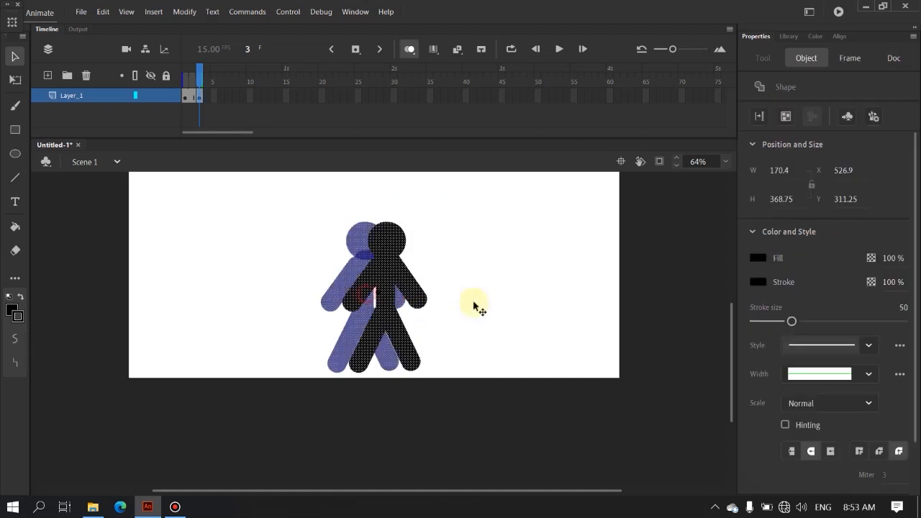
{"action": "key", "text": "ctrl+z"}
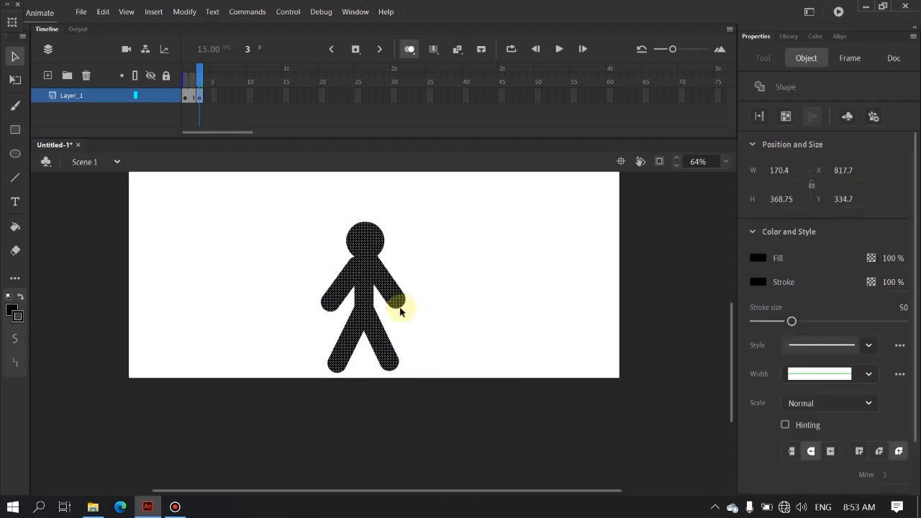
Step: Try bending the figure's left arm strongly outward on frame 3 and undo the bend
{"action": "scroll", "coordinate": [317, 279], "scroll_direction": "up", "scroll_amount": 1}
{"action": "scroll", "coordinate": [318, 285], "scroll_direction": "up", "scroll_amount": 1}
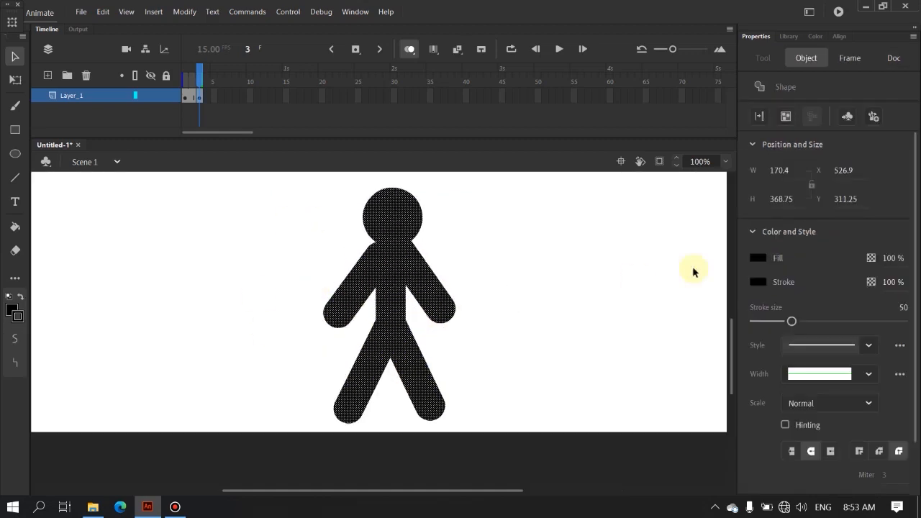
{"action": "left_click", "coordinate": [520, 261]}
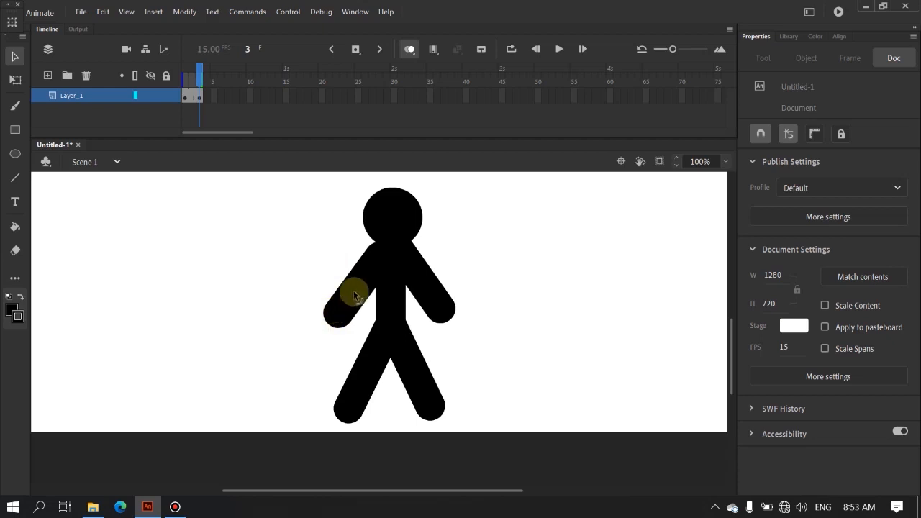
{"action": "left_click_drag", "start_coordinate": [357, 284], "coordinate": [337, 276]}
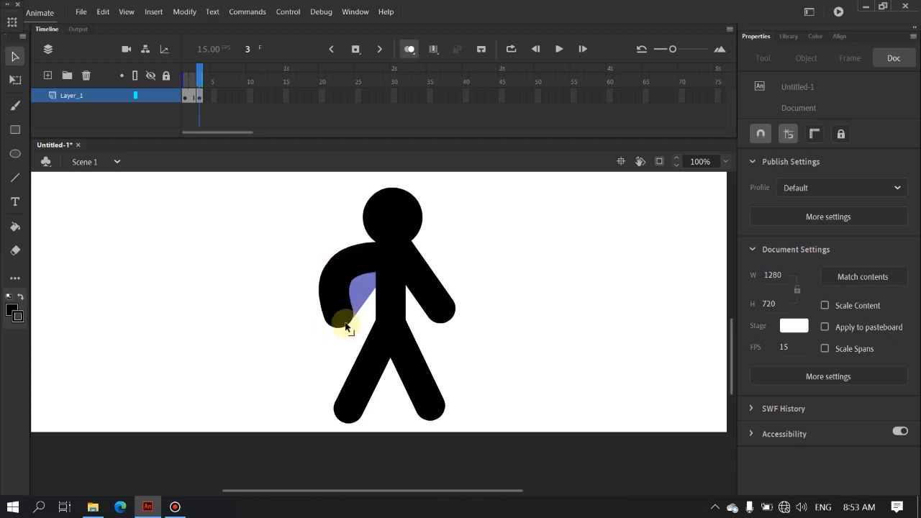
{"action": "mouse_move", "coordinate": [346, 326]}
{"action": "left_mouse_down"}
{"action": "mouse_move", "coordinate": [283, 322]}
{"action": "mouse_move", "coordinate": [257, 301]}
{"action": "mouse_move", "coordinate": [257, 263]}
{"action": "mouse_move", "coordinate": [274, 230]}
{"action": "mouse_move", "coordinate": [260, 259]}
{"action": "mouse_move", "coordinate": [336, 315]}
{"action": "mouse_move", "coordinate": [263, 232]}
{"action": "mouse_move", "coordinate": [312, 327]}
{"action": "mouse_move", "coordinate": [292, 268]}
{"action": "mouse_move", "coordinate": [295, 294]}
{"action": "mouse_move", "coordinate": [341, 329]}
{"action": "left_mouse_up"}
{"action": "key", "text": "ctrl+z"}
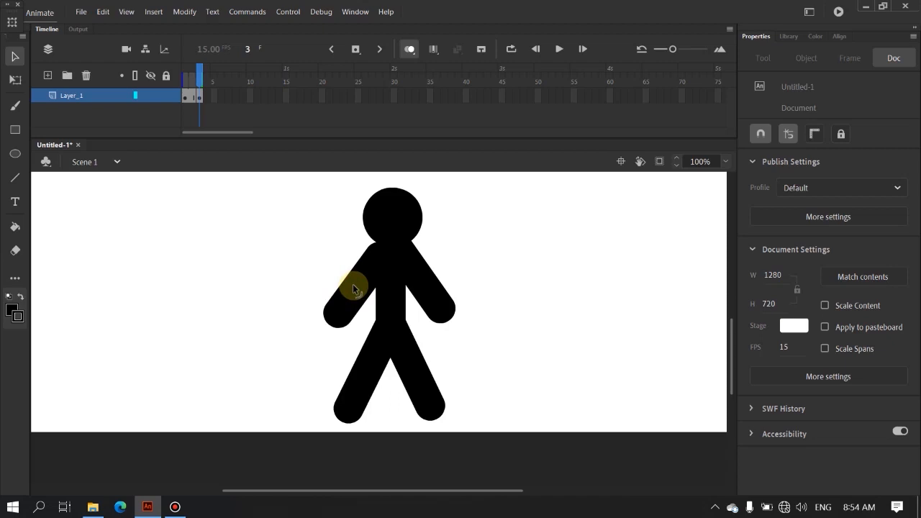
Step: Curve the left arm outward, the right arm inward and the torso slightly to the left on frame 3
{"action": "left_click_drag", "start_coordinate": [349, 282], "coordinate": [340, 280]}
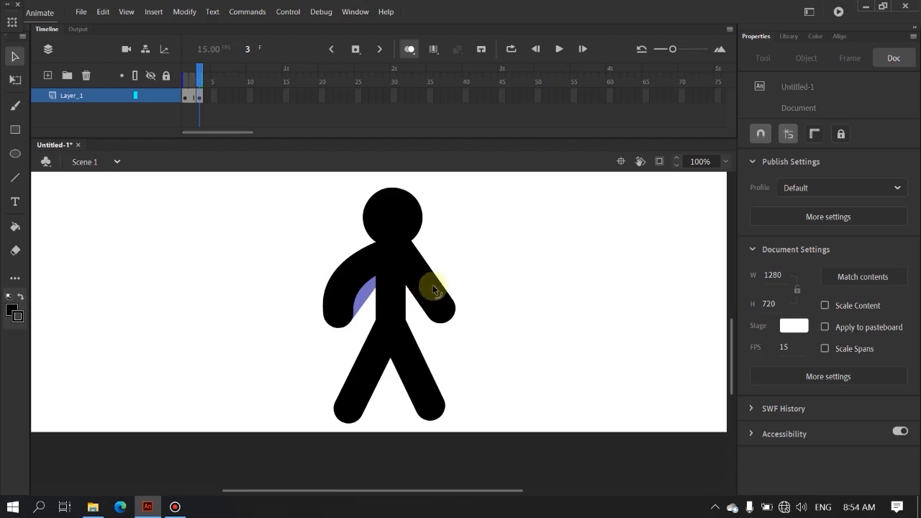
{"action": "left_click_drag", "start_coordinate": [431, 290], "coordinate": [423, 298]}
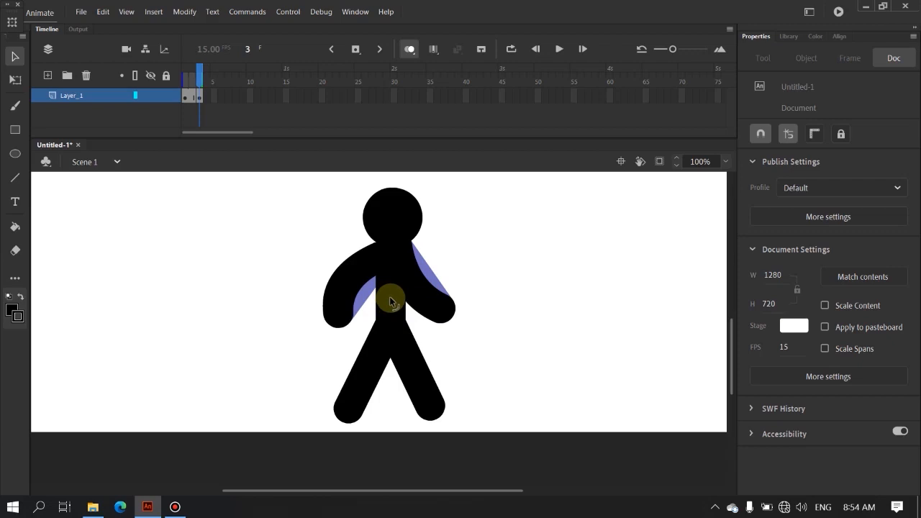
{"action": "left_click_drag", "start_coordinate": [391, 301], "coordinate": [386, 302]}
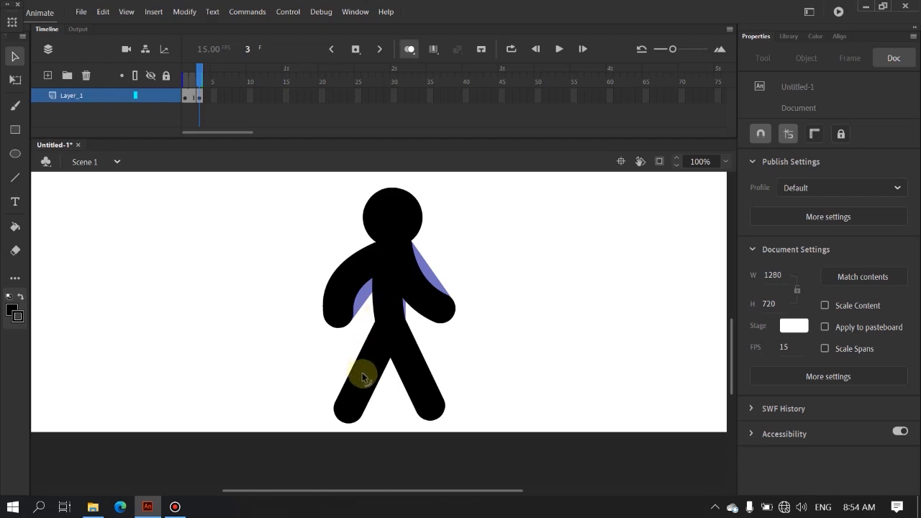
Step: Curve both legs of the stick figure outward on frame 3
{"action": "left_click_drag", "start_coordinate": [365, 373], "coordinate": [420, 366]}
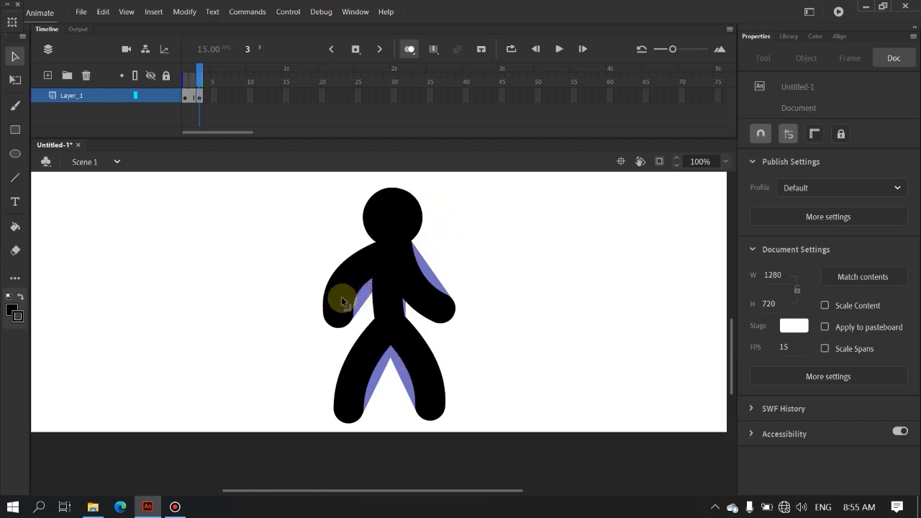
Step: Insert a blank keyframe at frame 5 and paste the copied stick figure in place on it
{"action": "right_click", "coordinate": [214, 97]}
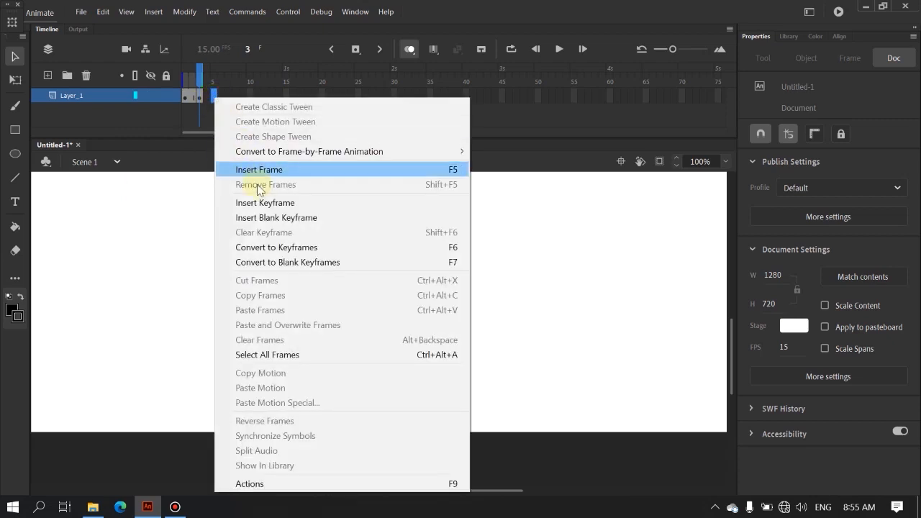
{"action": "left_click", "coordinate": [311, 219]}
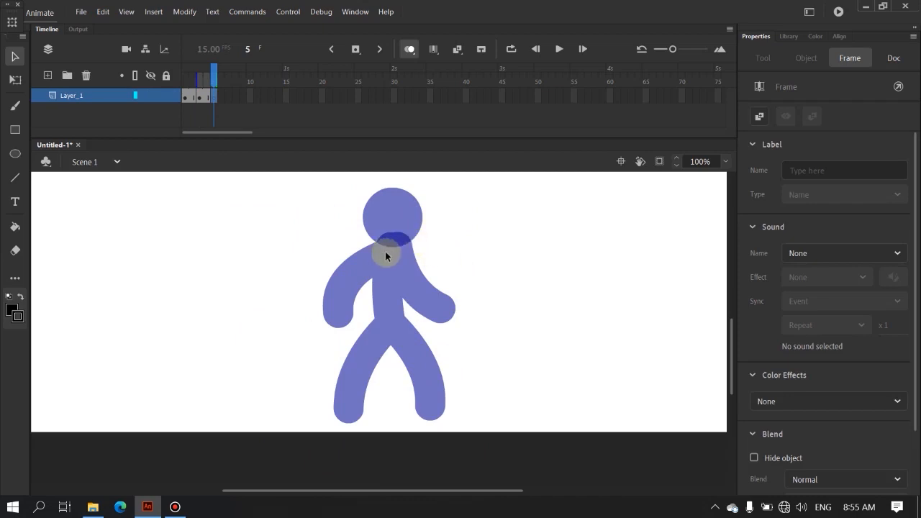
{"action": "right_click", "coordinate": [406, 265]}
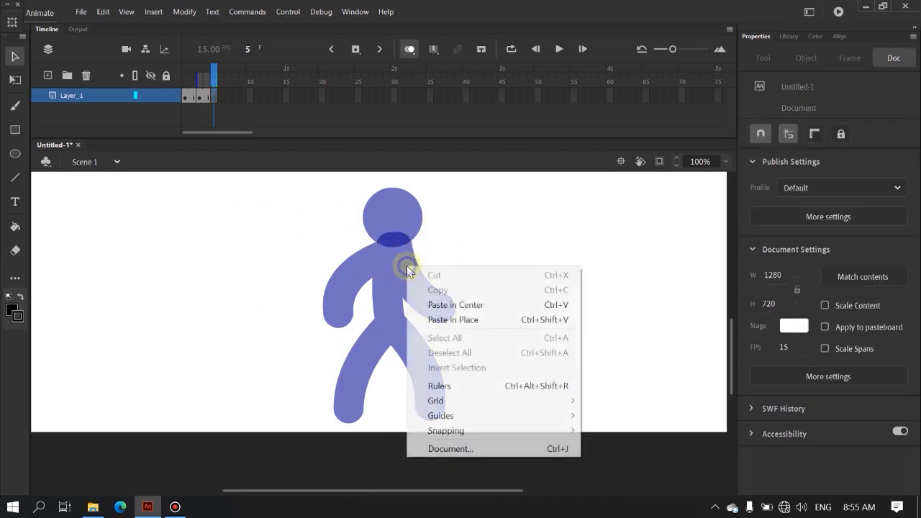
{"action": "left_click", "coordinate": [494, 321]}
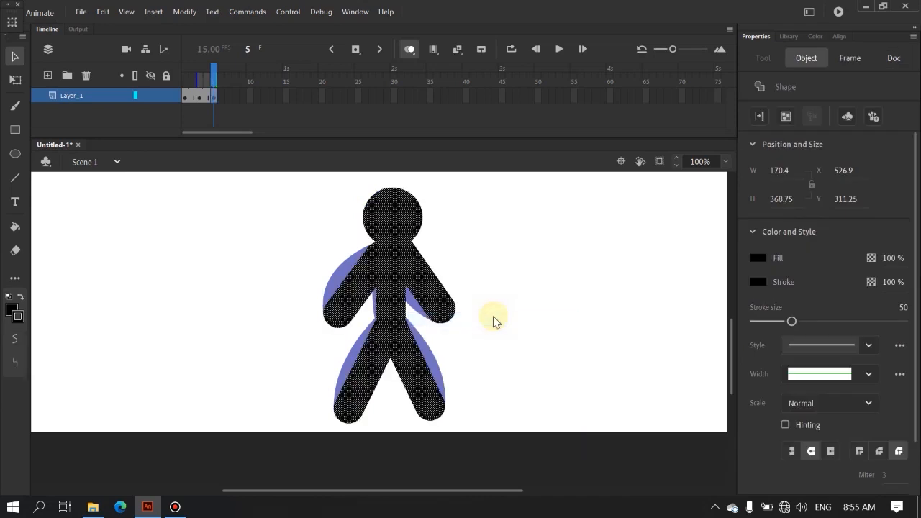
{"action": "left_click", "coordinate": [494, 271]}
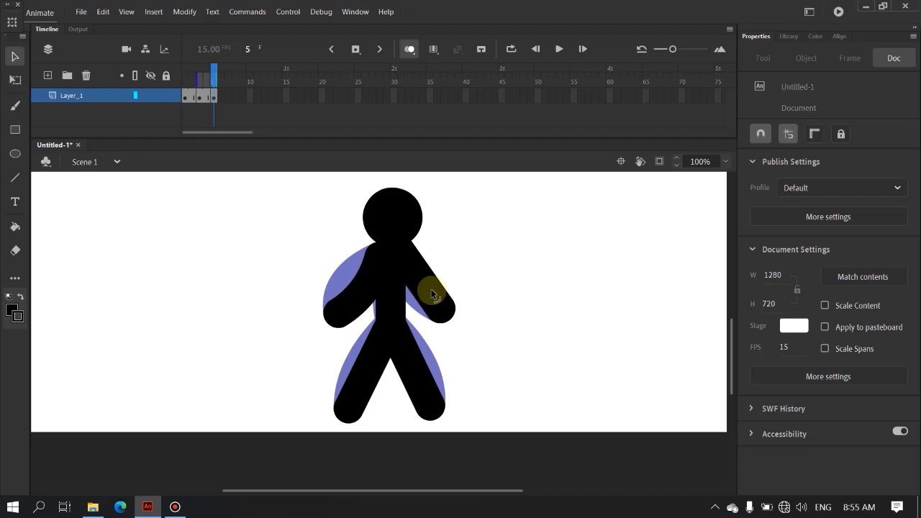
Step: On frame 5, curve the left arm inward, the right arm outward, the torso slightly to the right and both legs inward
{"action": "left_click_drag", "start_coordinate": [424, 285], "coordinate": [431, 284]}
{"action": "left_click_drag", "start_coordinate": [390, 302], "coordinate": [396, 304]}
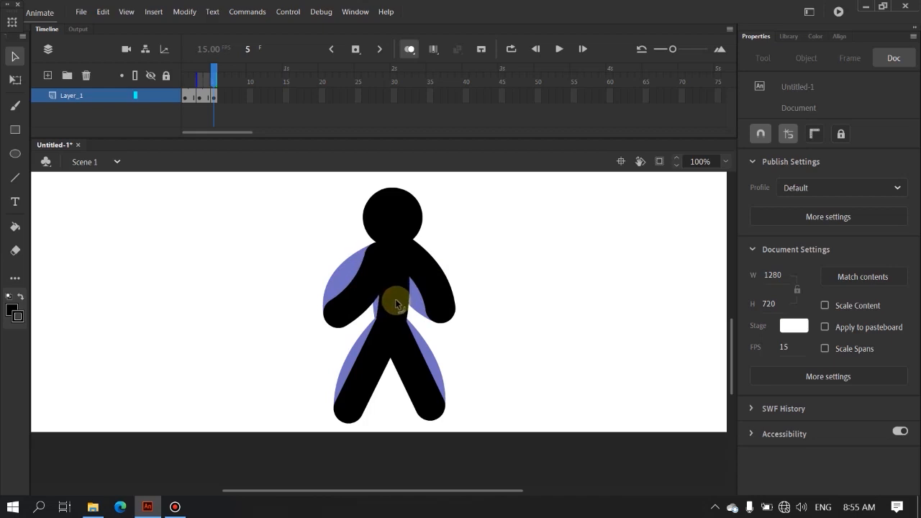
{"action": "left_click_drag", "start_coordinate": [369, 375], "coordinate": [361, 371]}
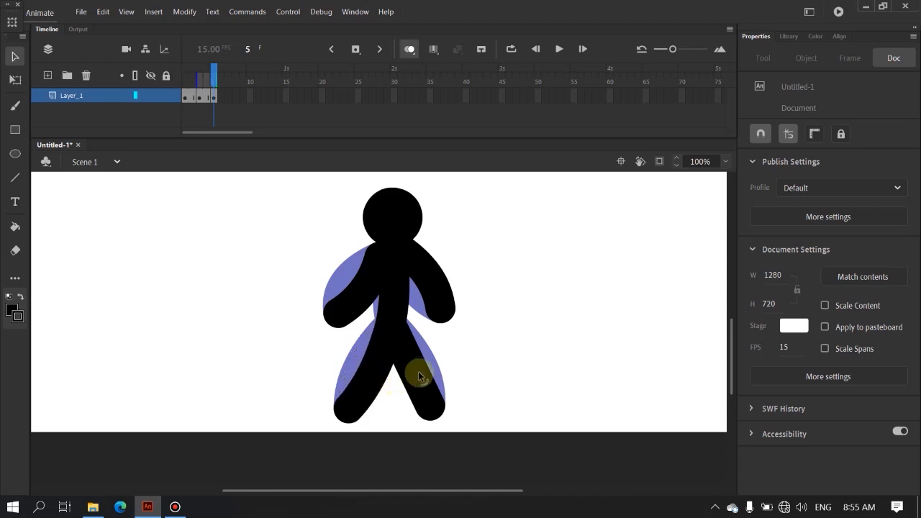
{"action": "mouse_move", "coordinate": [415, 372]}
{"action": "left_mouse_down"}
{"action": "mouse_move", "coordinate": [407, 379]}
{"action": "mouse_move", "coordinate": [410, 372]}
{"action": "left_mouse_up"}
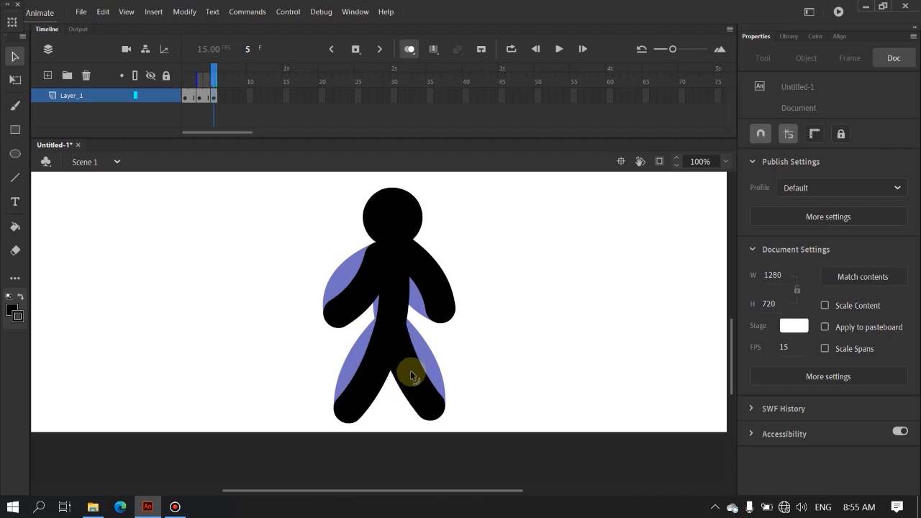
{"action": "left_click_drag", "start_coordinate": [370, 380], "coordinate": [368, 376]}
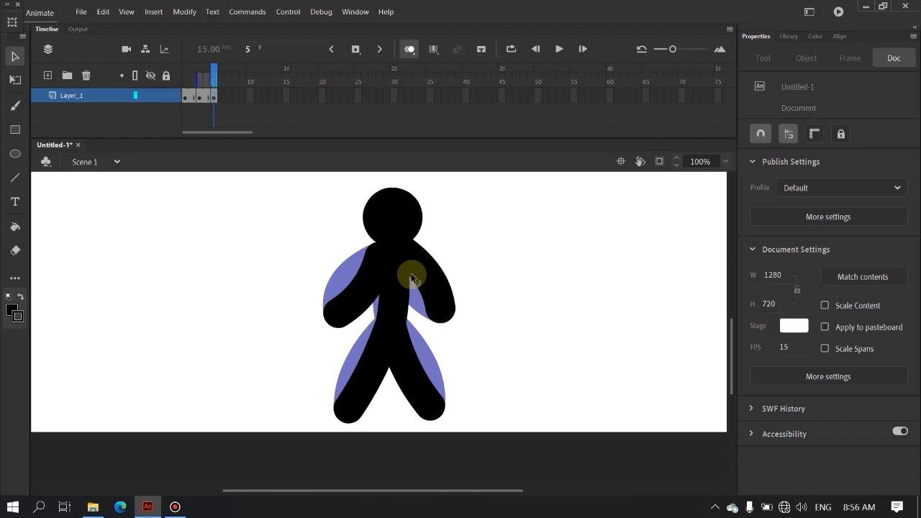
Step: Test the movie to preview the stick figure animation and close the preview
{"action": "key", "text": "ctrl+Return"}
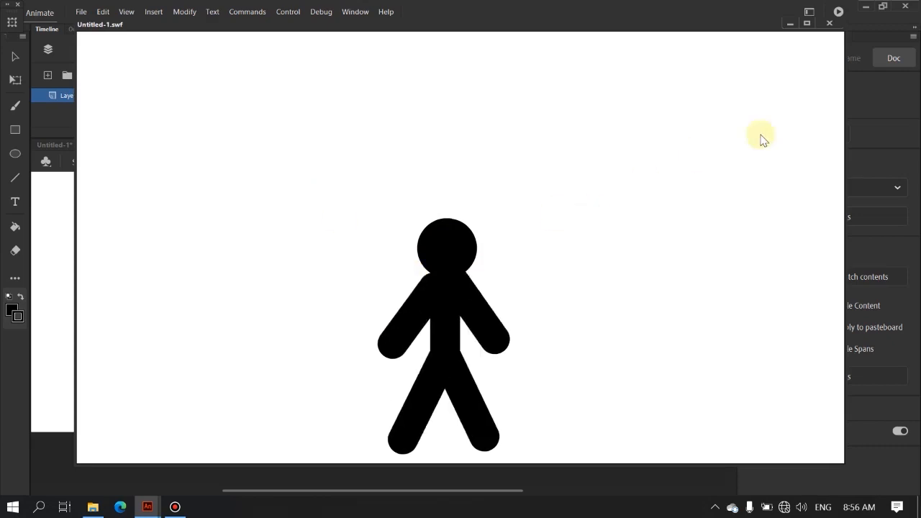
{"action": "left_click", "coordinate": [828, 23]}
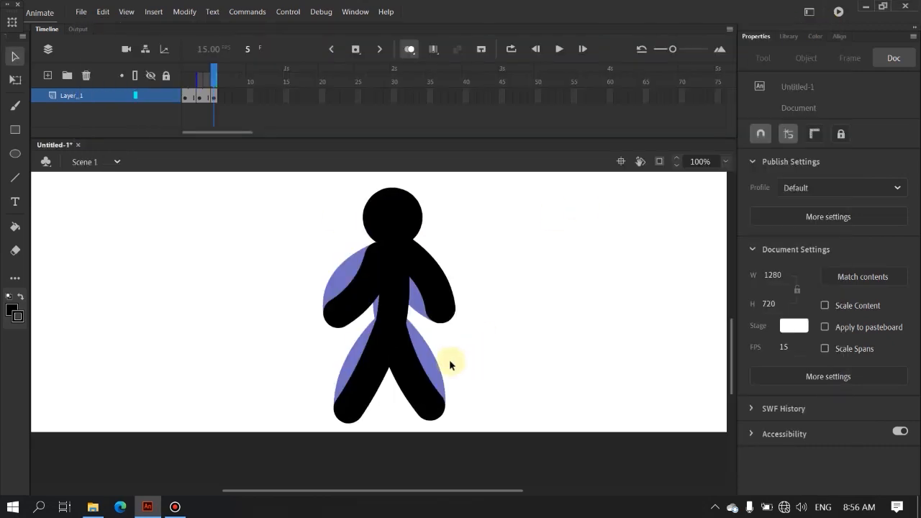
Step: Add a new layer and paste the copied stick figure on its frame 1, placing it to the left of the original figure
{"action": "scroll", "coordinate": [439, 416], "scroll_direction": "down", "scroll_amount": 1}
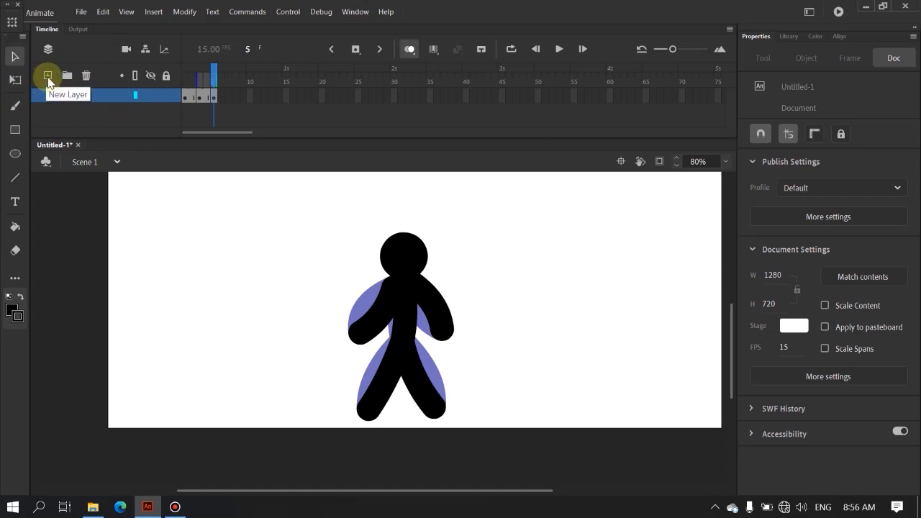
{"action": "left_click", "coordinate": [47, 76]}
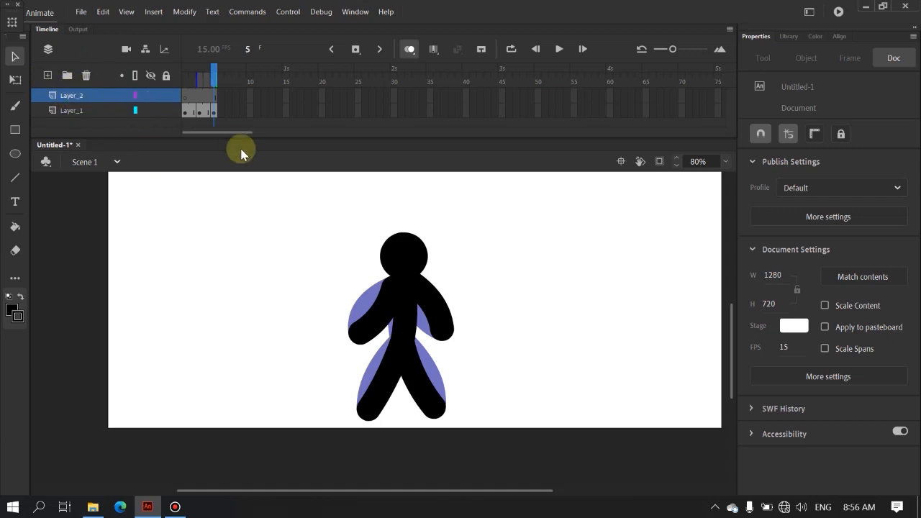
{"action": "left_click", "coordinate": [185, 101]}
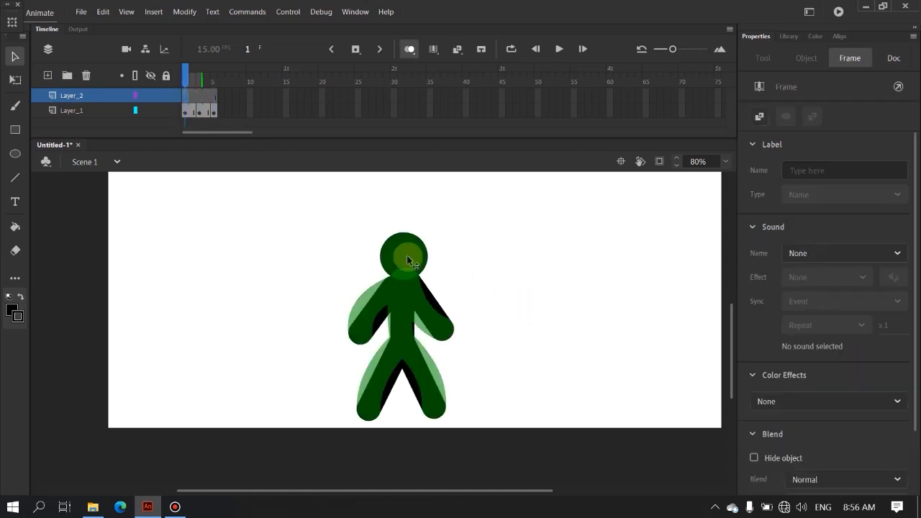
{"action": "right_click", "coordinate": [161, 283]}
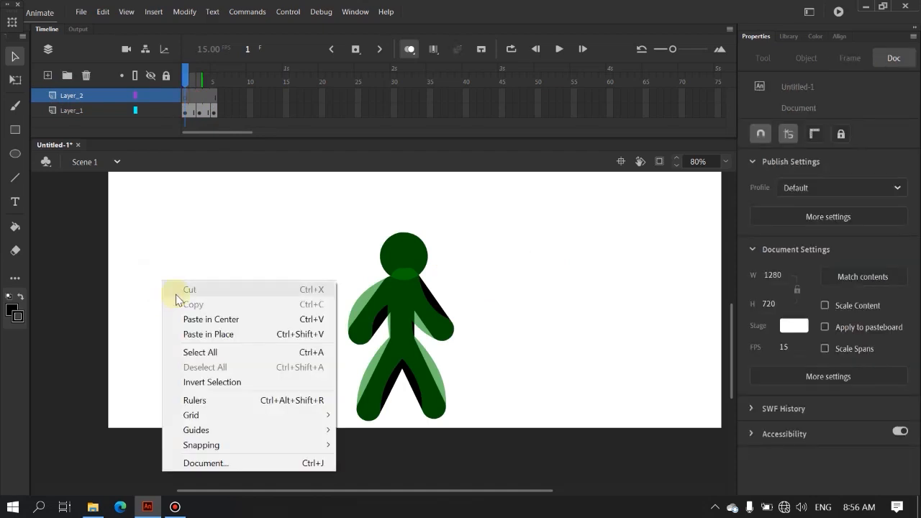
{"action": "left_click", "coordinate": [217, 326]}
{"action": "left_click_drag", "start_coordinate": [378, 329], "coordinate": [204, 322]}
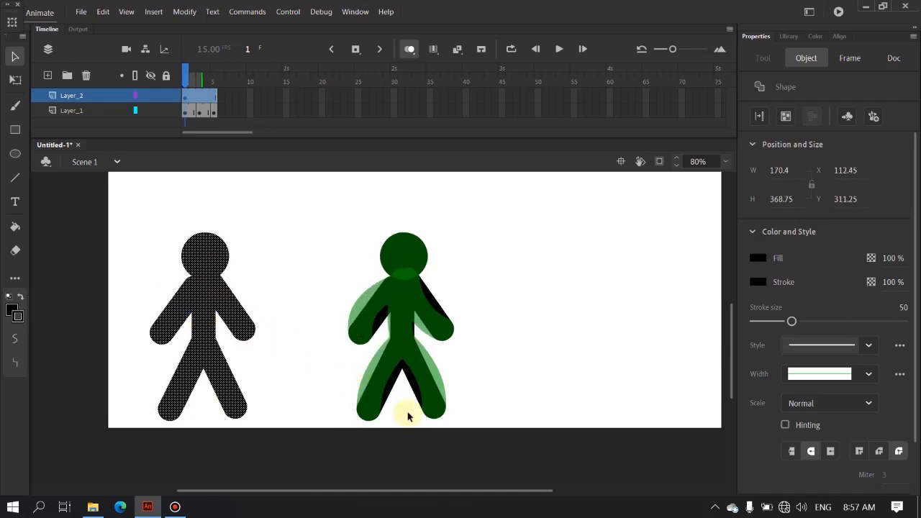
{"action": "left_click", "coordinate": [469, 446]}
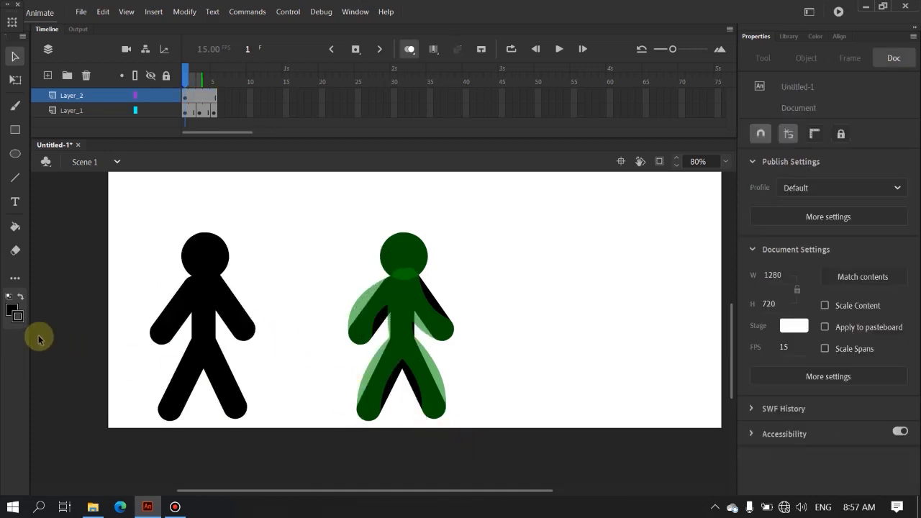
Step: Insert a blank keyframe at frame 3 of Layer_2
{"action": "scroll", "coordinate": [55, 343], "scroll_direction": "up", "scroll_amount": 1}
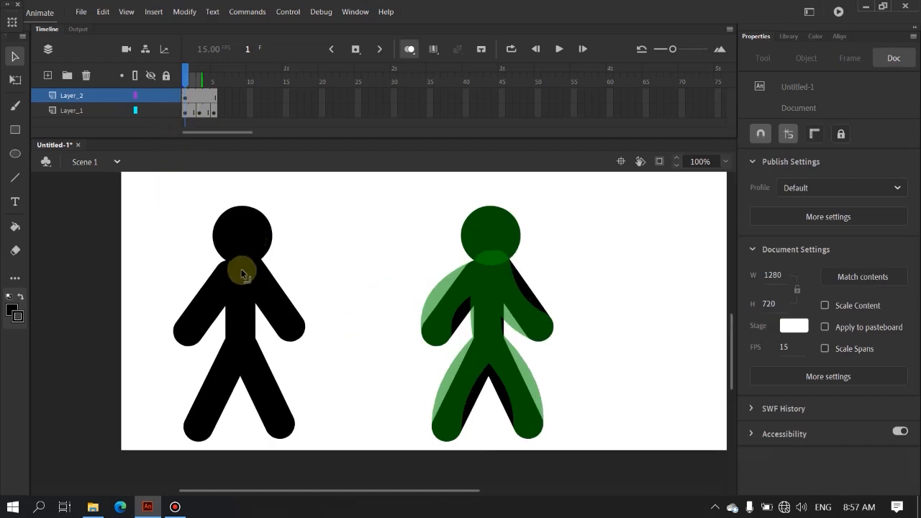
{"action": "right_click", "coordinate": [199, 97]}
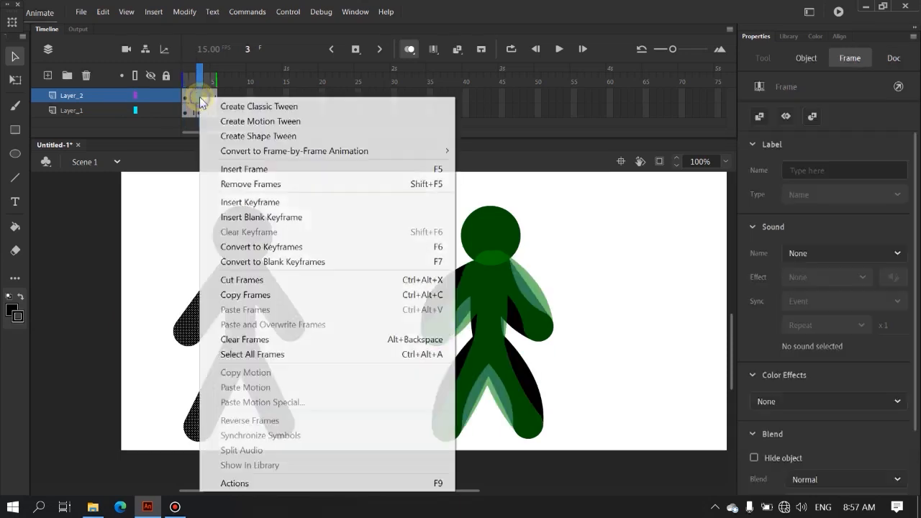
{"action": "left_click", "coordinate": [248, 217]}
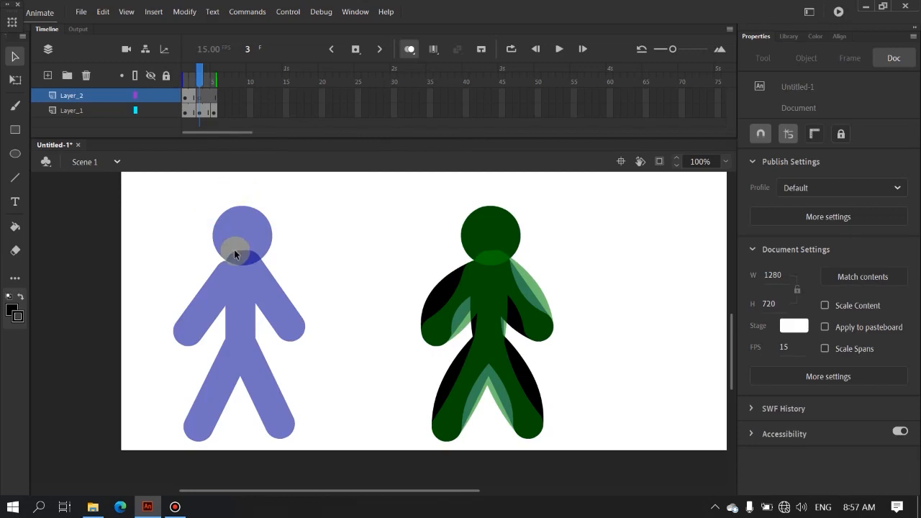
Step: Copy the stick figure from frame 1 of Layer_2 and paste it in place on frame 3 of that layer
{"action": "left_click", "coordinate": [186, 101]}
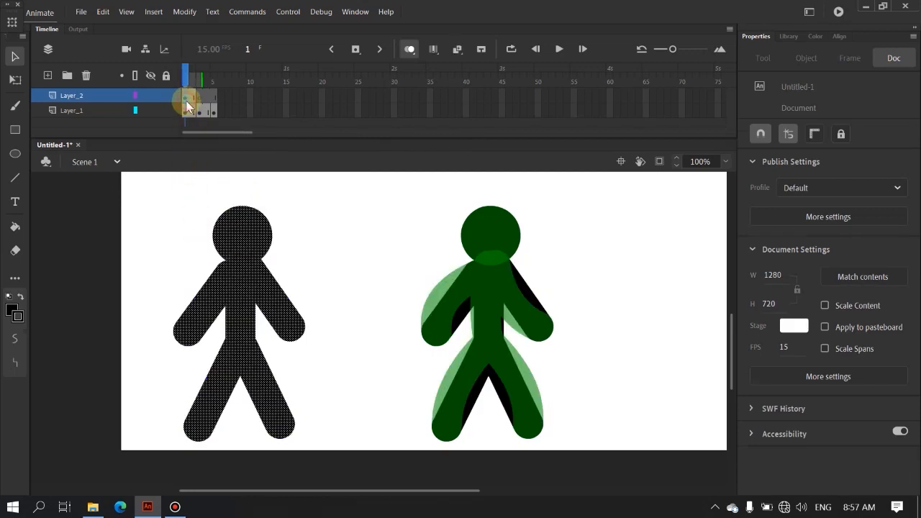
{"action": "right_click", "coordinate": [247, 243]}
{"action": "left_click", "coordinate": [300, 229]}
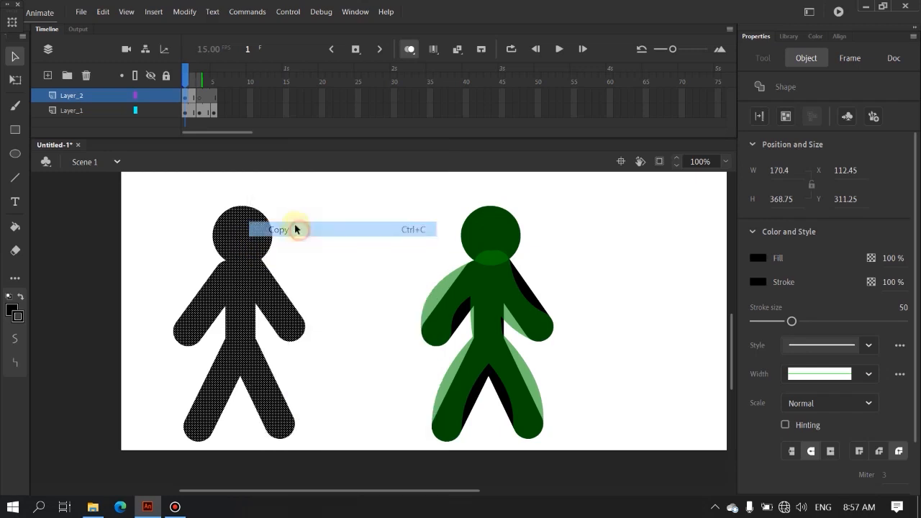
{"action": "left_click", "coordinate": [199, 96]}
{"action": "right_click", "coordinate": [238, 284]}
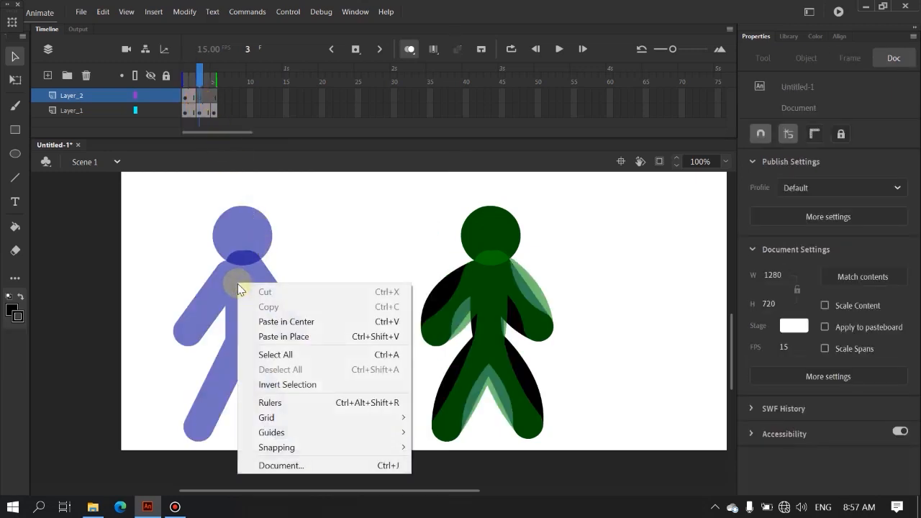
{"action": "left_click", "coordinate": [290, 338]}
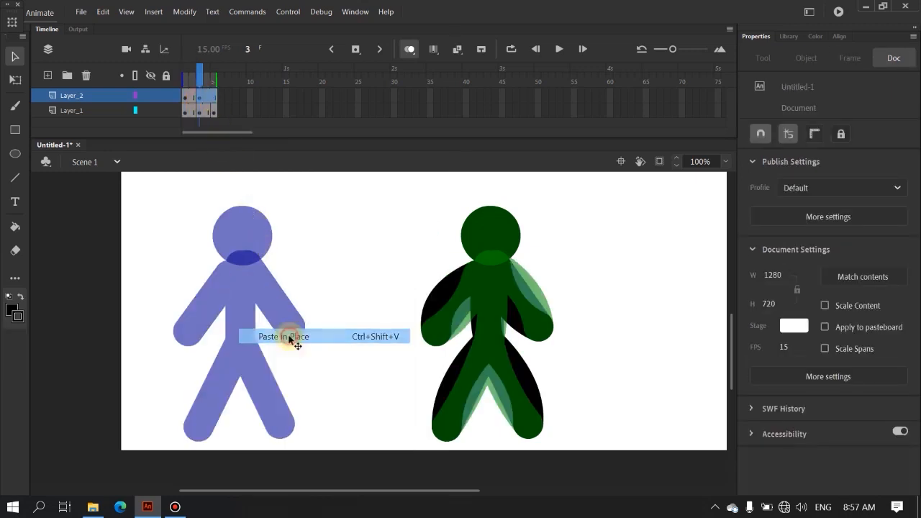
{"action": "left_click", "coordinate": [300, 267]}
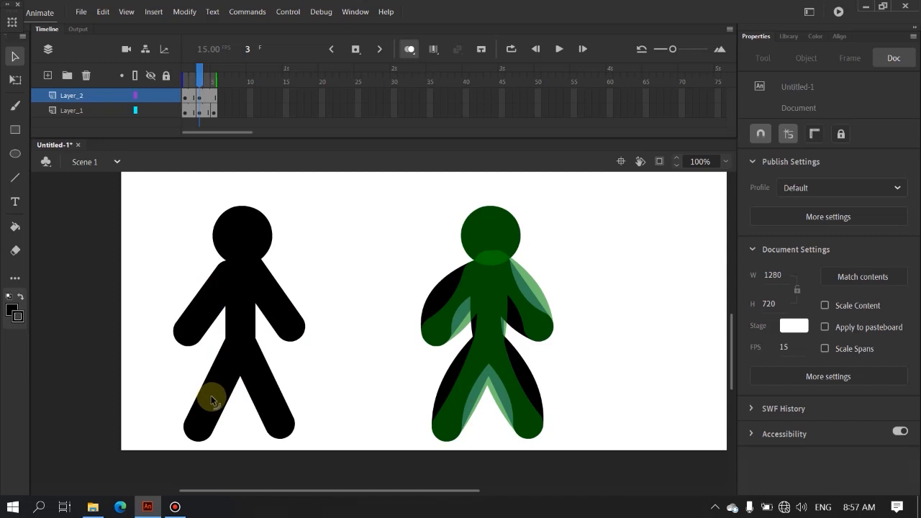
Step: Curve both legs of the Layer_2 figure strongly outward on frame 3
{"action": "left_click_drag", "start_coordinate": [211, 395], "coordinate": [193, 394]}
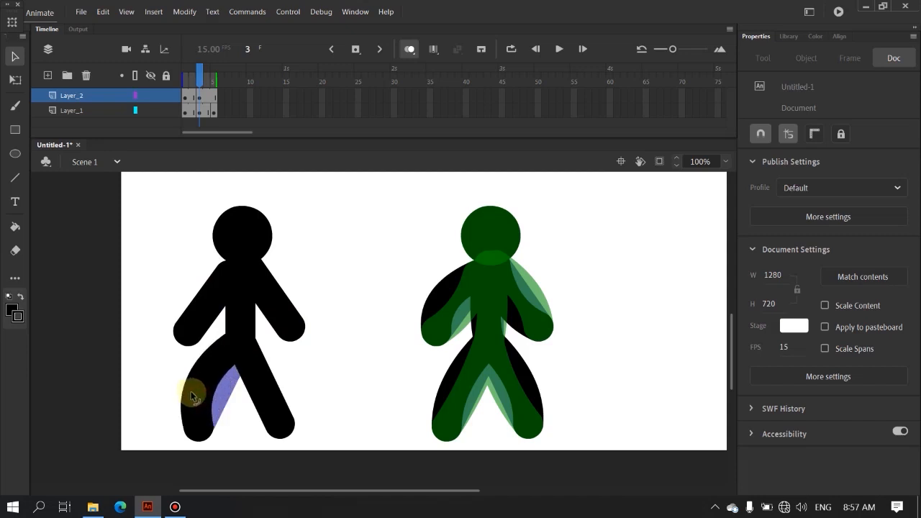
{"action": "left_click_drag", "start_coordinate": [262, 393], "coordinate": [283, 393]}
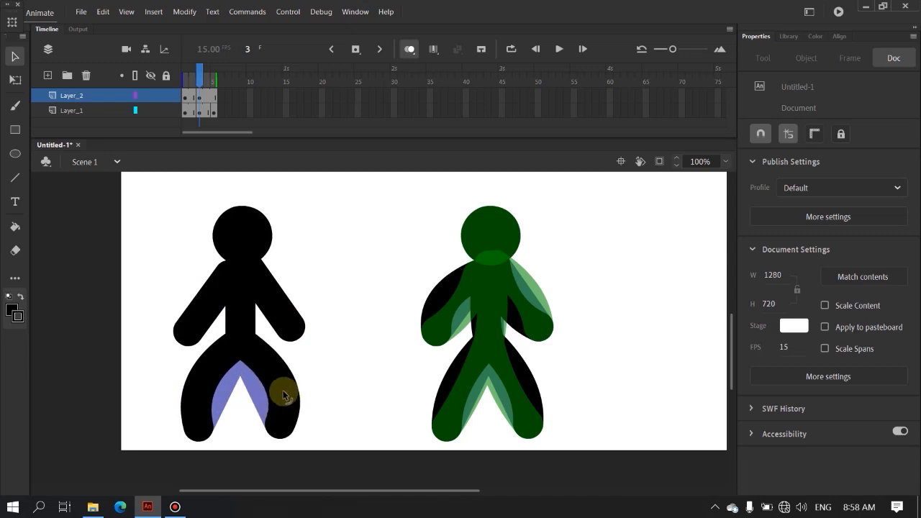
Step: Nudge the Layer_2 figure's torso down to Y 433.7 on frame 3 and delete the torso piece protruding between the legs
{"action": "left_click", "coordinate": [238, 314]}
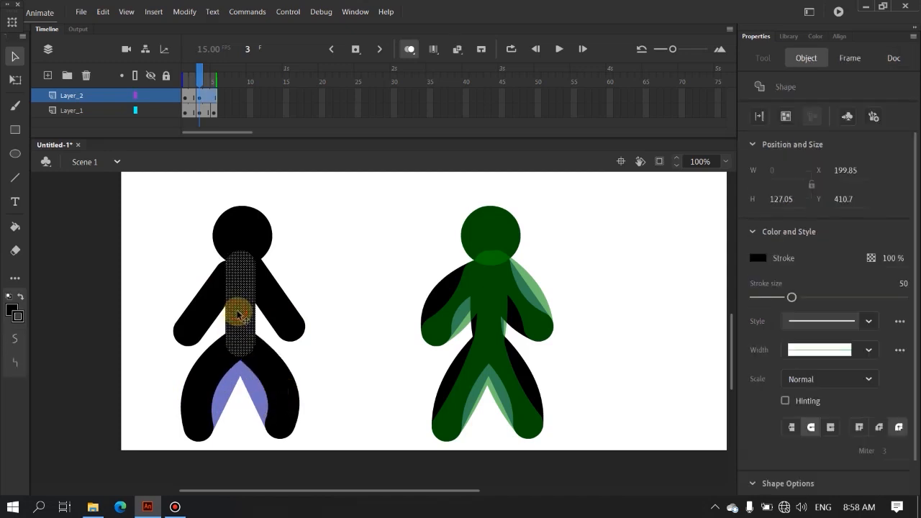
{"action": "key", "text": "Down"}
{"action": "key", "text": "Down"}
{"action": "key", "text": "Down"}
{"action": "key", "text": "Down"}
{"action": "key", "text": "Down"}
{"action": "key", "text": "Down"}
{"action": "key", "text": "Down"}
{"action": "key", "text": "Down"}
{"action": "key", "text": "Down"}
{"action": "key", "text": "Down"}
{"action": "key", "text": "Down"}
{"action": "key", "text": "Down"}
{"action": "key", "text": "Down"}
{"action": "key", "text": "Down"}
{"action": "key", "text": "Down"}
{"action": "key", "text": "Down"}
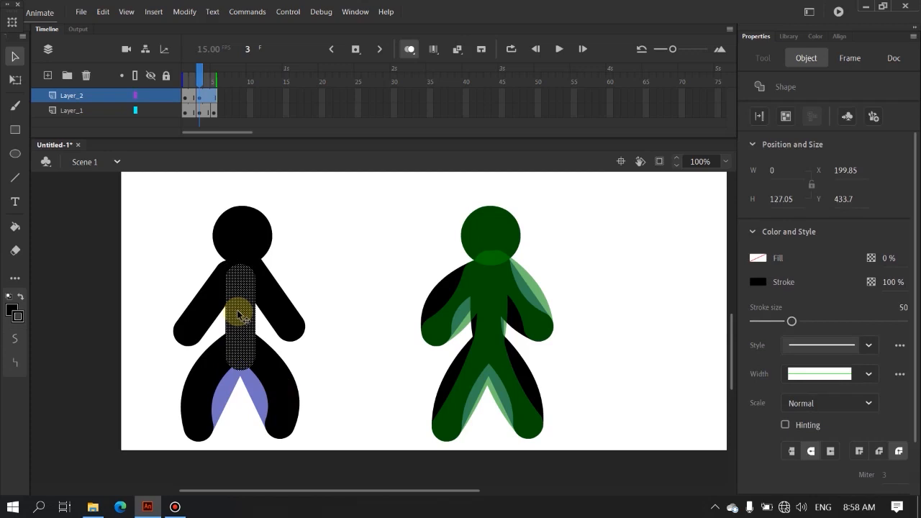
{"action": "left_click", "coordinate": [181, 237]}
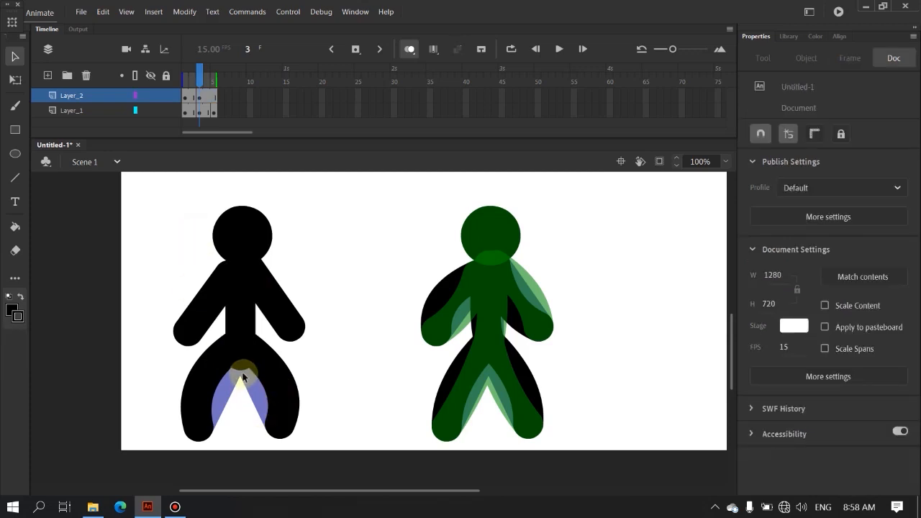
{"action": "left_click", "coordinate": [241, 365]}
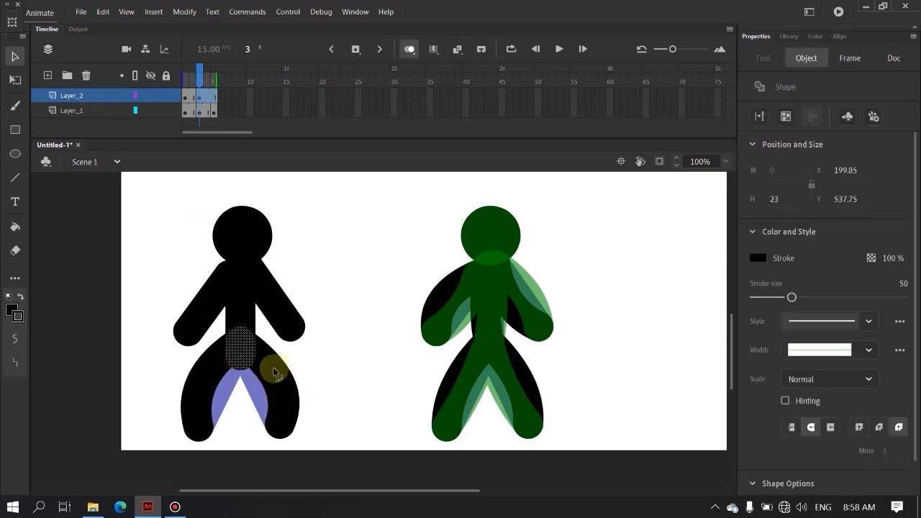
{"action": "key", "text": "Delete"}
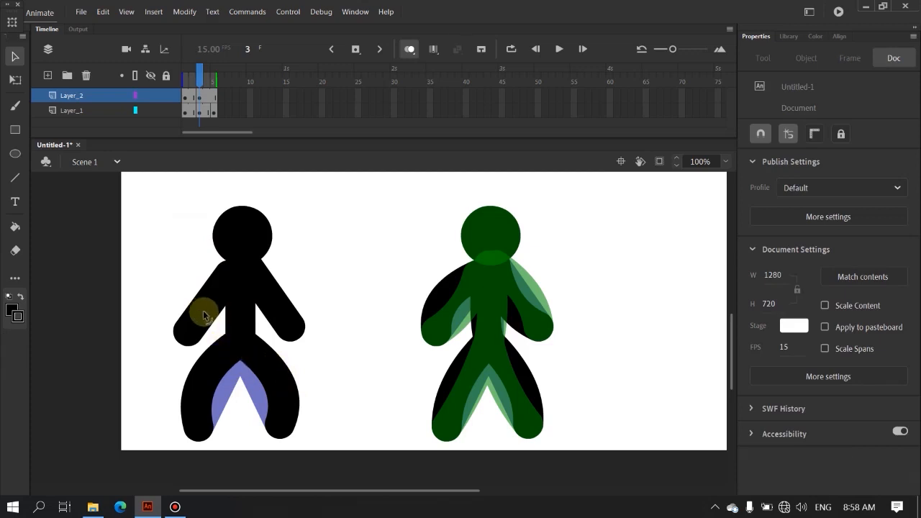
Step: Curve both arms of the Layer_2 figure outward on frame 3 and nudge its head down to Y 331.25
{"action": "left_click_drag", "start_coordinate": [204, 310], "coordinate": [193, 305]}
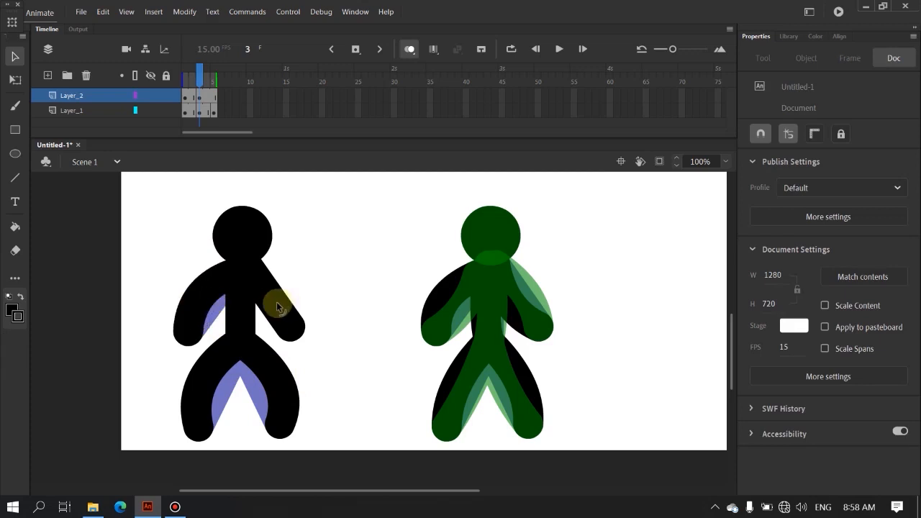
{"action": "left_click", "coordinate": [241, 246]}
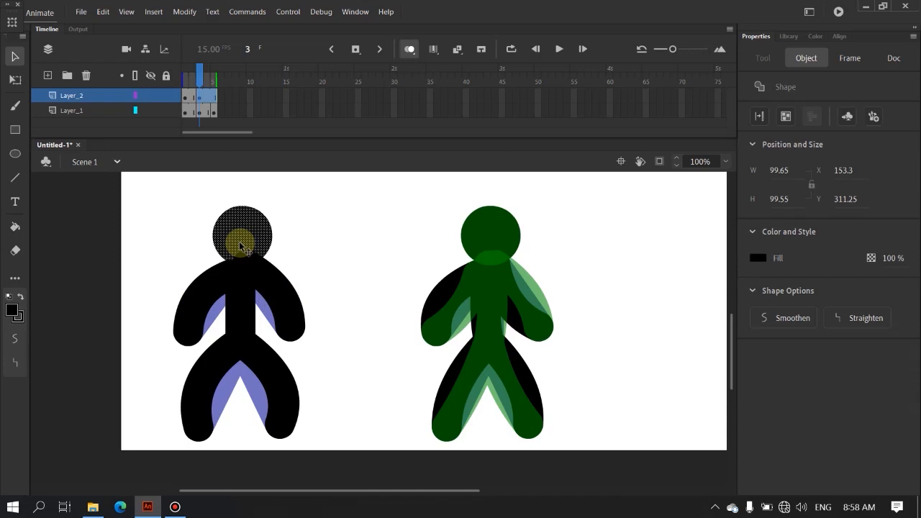
{"action": "key", "text": "Down"}
{"action": "key", "text": "Down"}
{"action": "key", "text": "Down"}
{"action": "key", "text": "Down"}
{"action": "key", "text": "Down"}
{"action": "key", "text": "Down"}
{"action": "key", "text": "Down"}
{"action": "key", "text": "Down"}
{"action": "key", "text": "Down"}
{"action": "key", "text": "Down"}
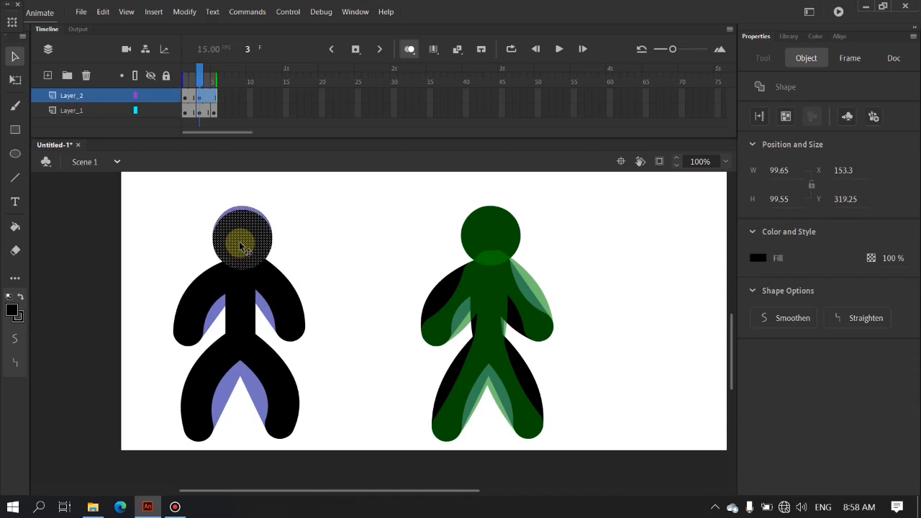
{"action": "key", "text": "Down"}
{"action": "key", "text": "Down"}
{"action": "key", "text": "Down"}
{"action": "key", "text": "Down"}
{"action": "key", "text": "Down"}
{"action": "key", "text": "Down"}
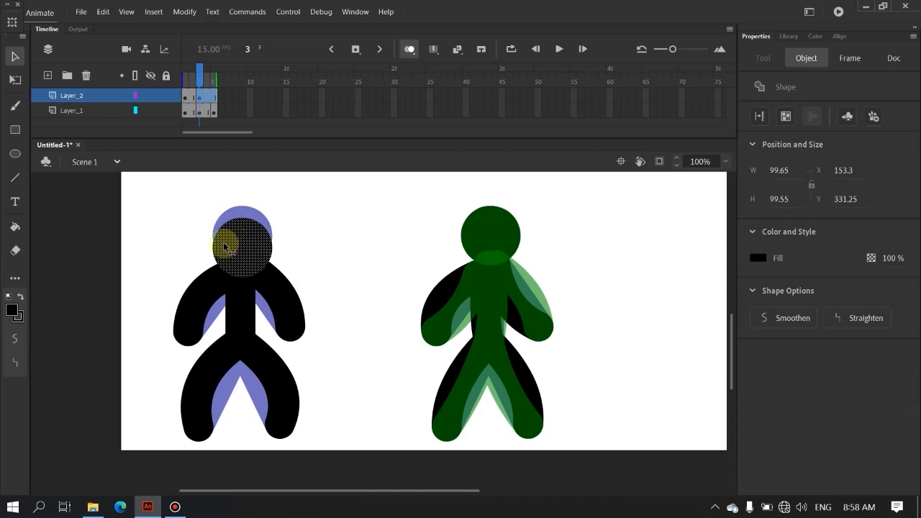
{"action": "left_click", "coordinate": [185, 225]}
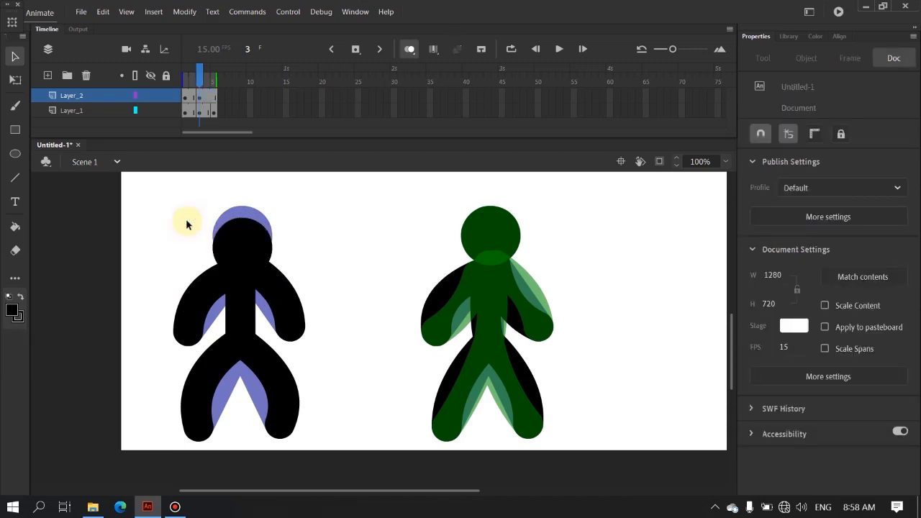
Step: Insert a blank keyframe at frame 5 of Layer_2 and paste the original straight-limbed figure in place on it
{"action": "right_click", "coordinate": [214, 97]}
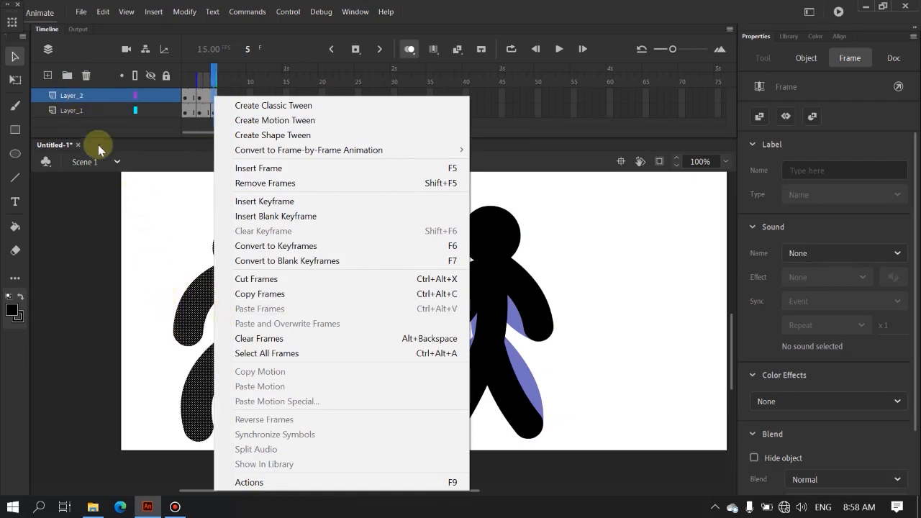
{"action": "left_click", "coordinate": [304, 216]}
{"action": "left_click", "coordinate": [333, 299]}
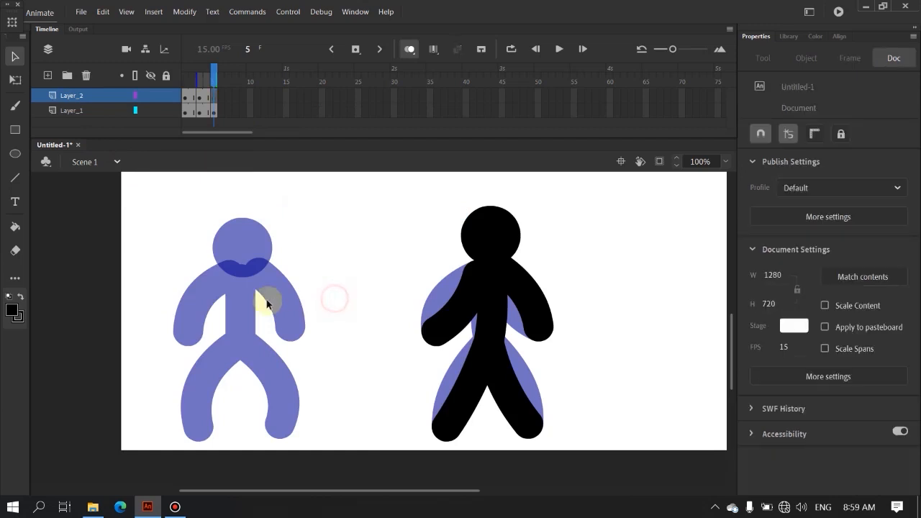
{"action": "right_click", "coordinate": [240, 305]}
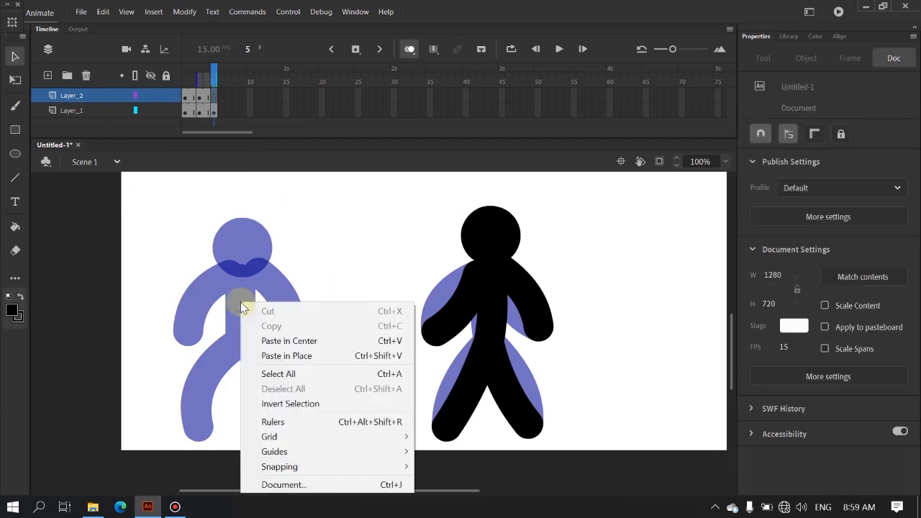
{"action": "left_click", "coordinate": [291, 356]}
{"action": "left_click", "coordinate": [335, 325]}
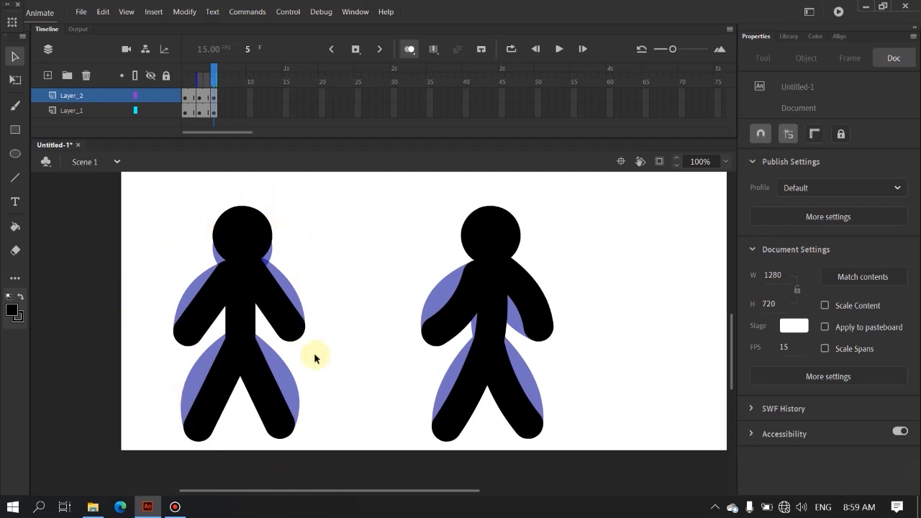
Step: Test the movie to watch both stick figure animations, and close the preview
{"action": "key", "text": "ctrl+Return"}
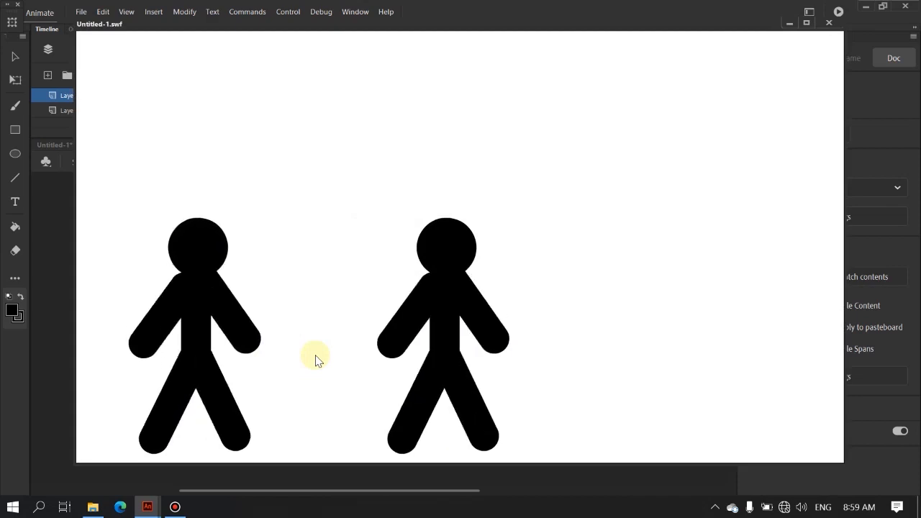
{"action": "left_click", "coordinate": [829, 24]}
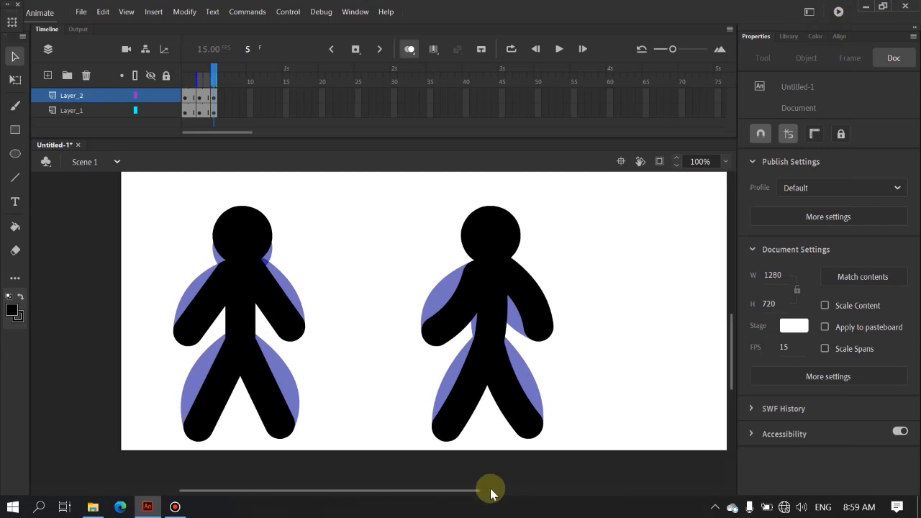
Step: Add a new layer above Layer_2, paste the stick figure on its frame 1 and move it beside the others at about X 945.3, Y 311.25
{"action": "left_click_drag", "start_coordinate": [467, 496], "coordinate": [532, 497]}
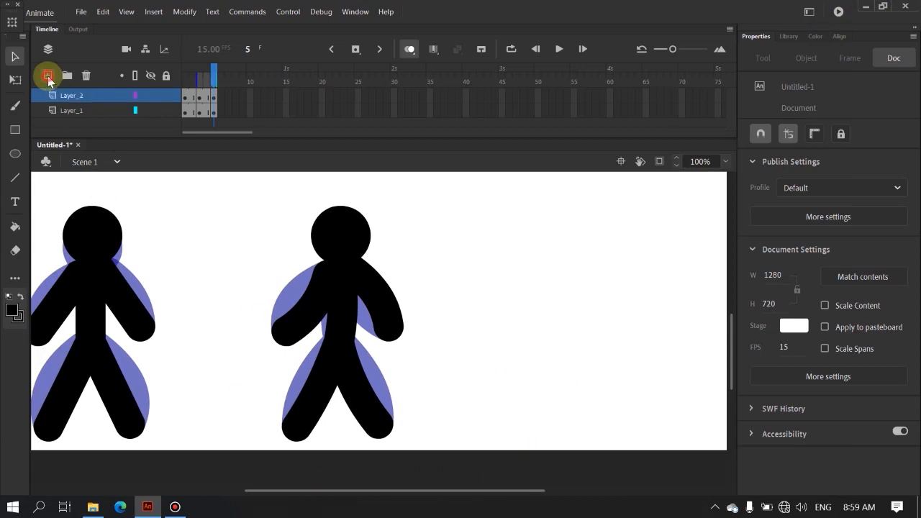
{"action": "left_click", "coordinate": [48, 76]}
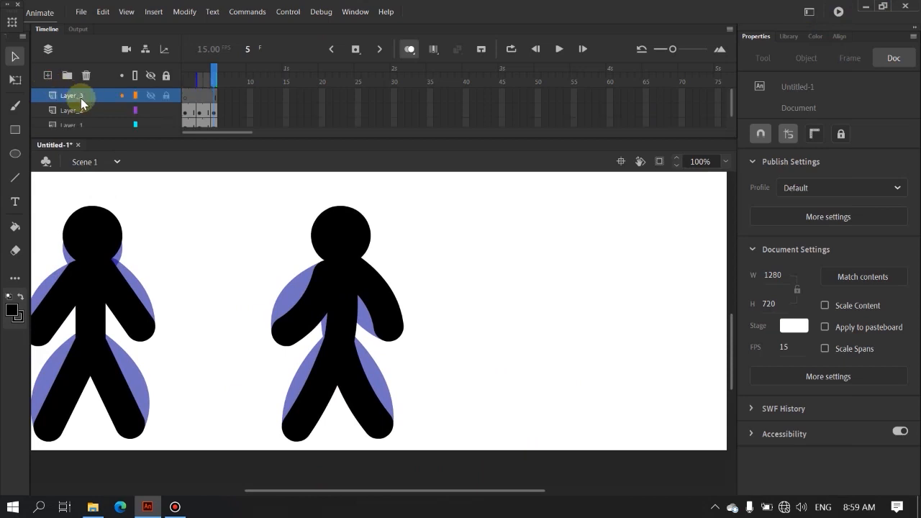
{"action": "left_click", "coordinate": [185, 97]}
{"action": "right_click", "coordinate": [564, 270]}
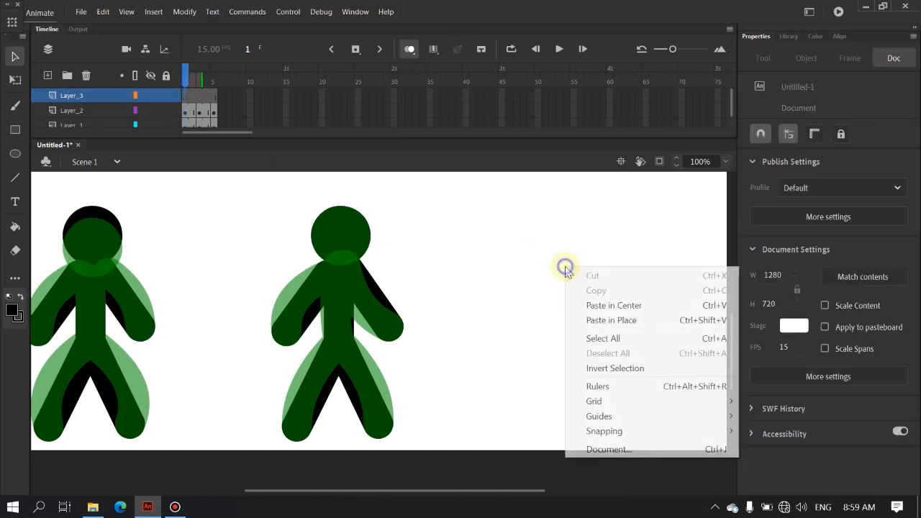
{"action": "left_click", "coordinate": [597, 305]}
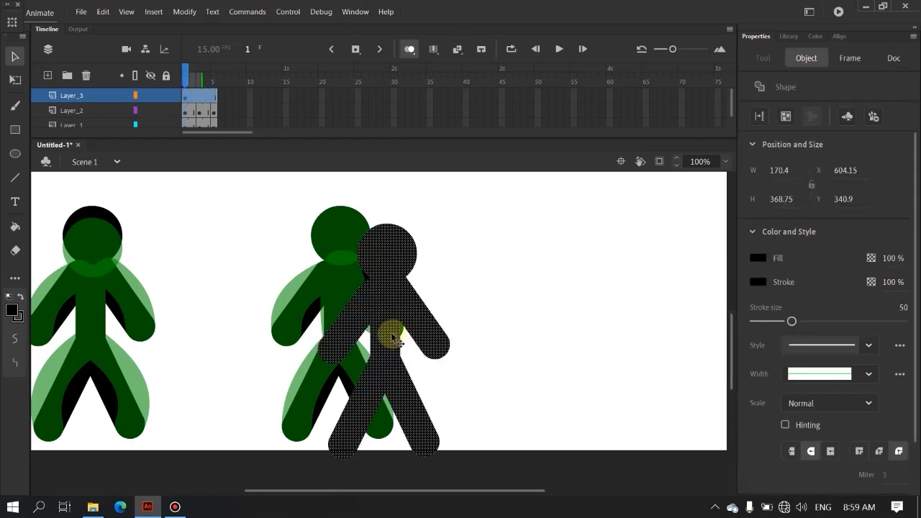
{"action": "left_click_drag", "start_coordinate": [390, 323], "coordinate": [591, 309]}
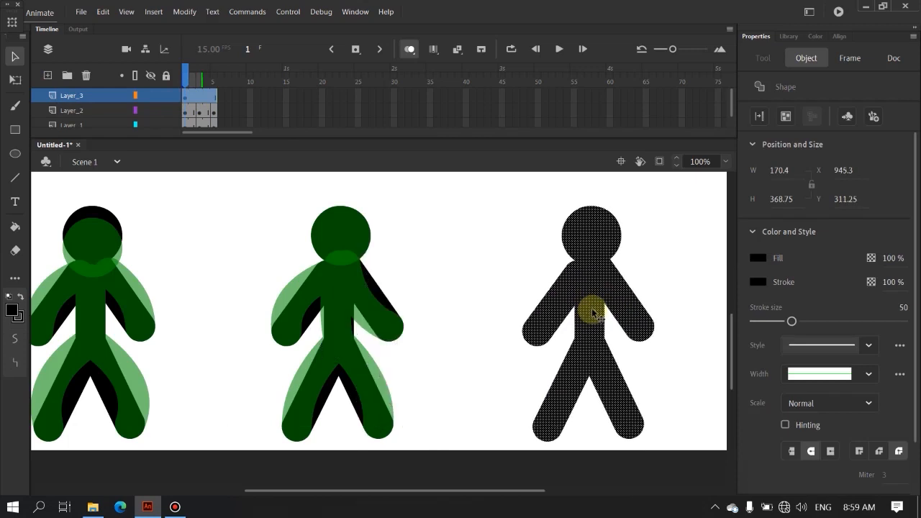
{"action": "left_click", "coordinate": [534, 297]}
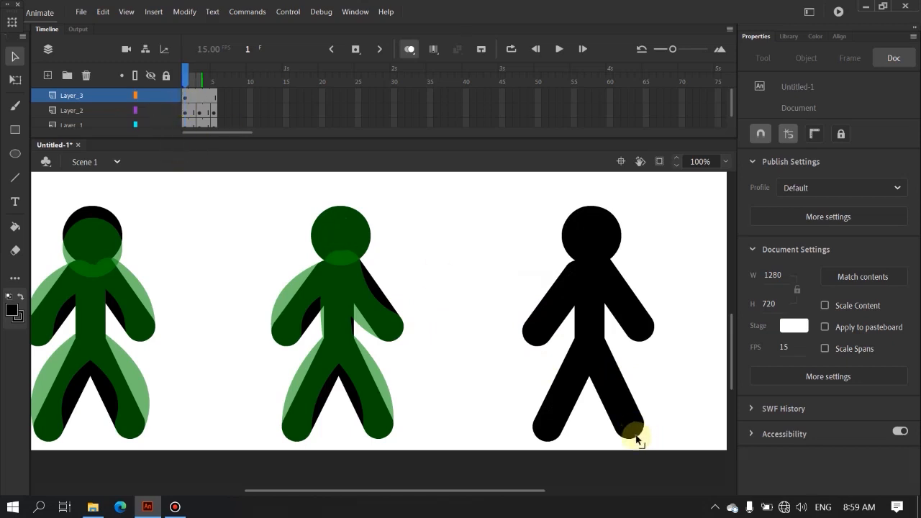
Step: Pull both feet and both hands of the Layer_3 figure inward on frame 1 to narrow its stance
{"action": "left_click_drag", "start_coordinate": [636, 439], "coordinate": [610, 434]}
{"action": "left_click_drag", "start_coordinate": [543, 432], "coordinate": [564, 438]}
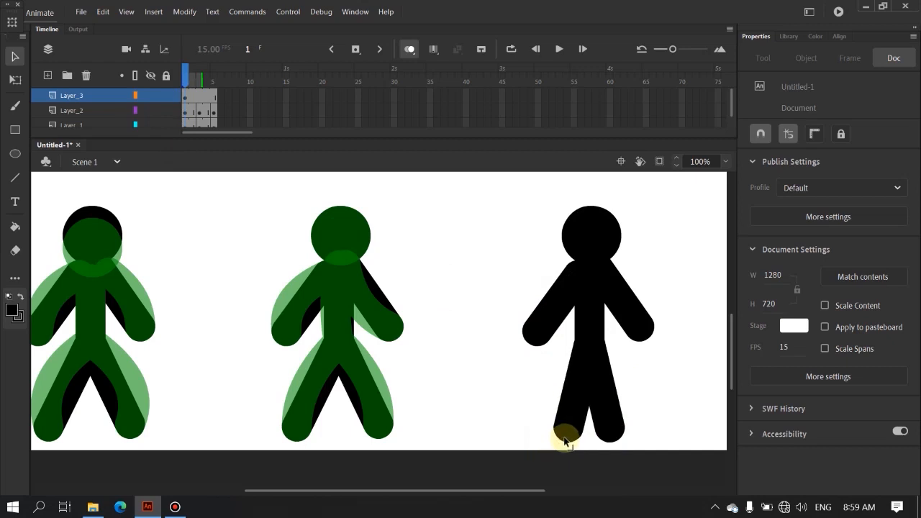
{"action": "left_click_drag", "start_coordinate": [530, 346], "coordinate": [555, 350]}
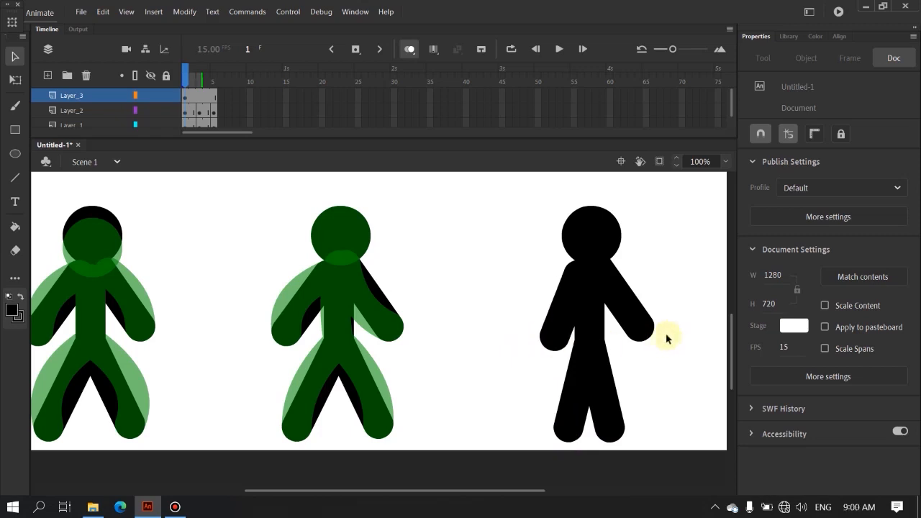
{"action": "left_click_drag", "start_coordinate": [648, 339], "coordinate": [634, 344]}
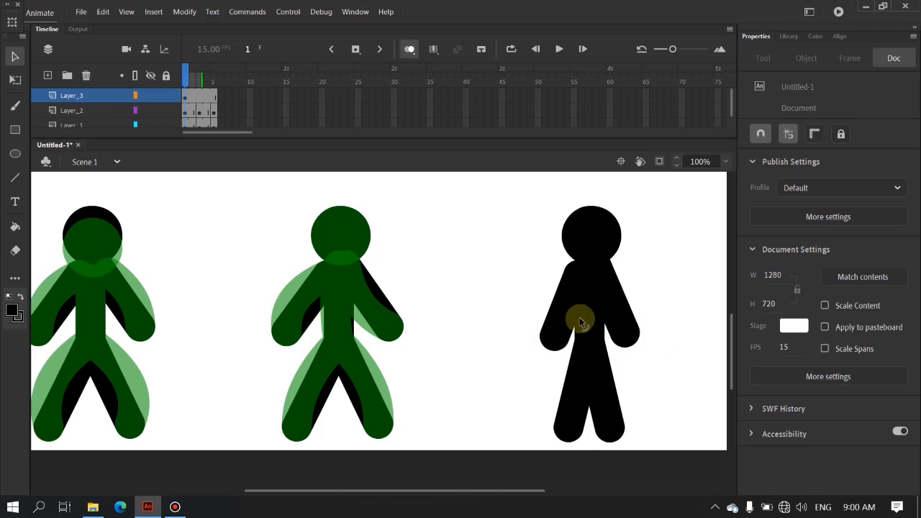
Step: Bend the Layer_3 figure's arms and left leg into gentle curves on frame 1
{"action": "left_click_drag", "start_coordinate": [567, 312], "coordinate": [561, 308]}
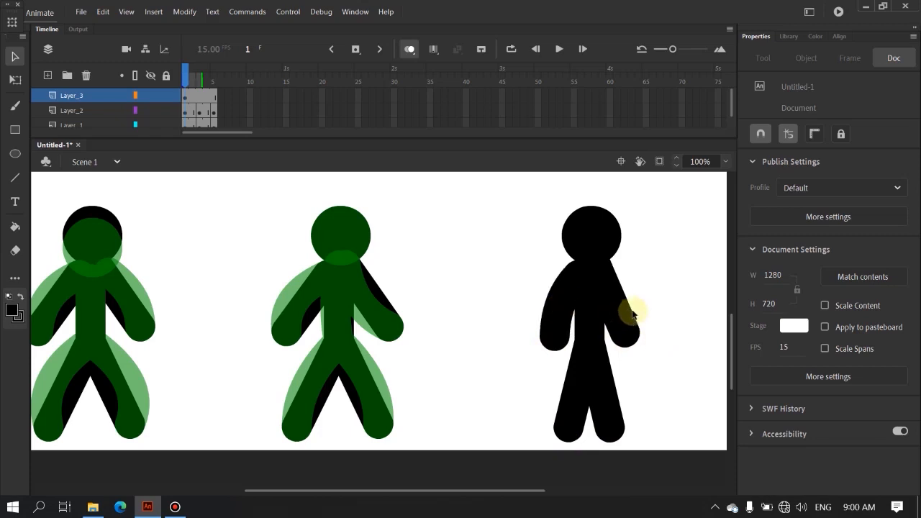
{"action": "left_click_drag", "start_coordinate": [617, 307], "coordinate": [613, 308]}
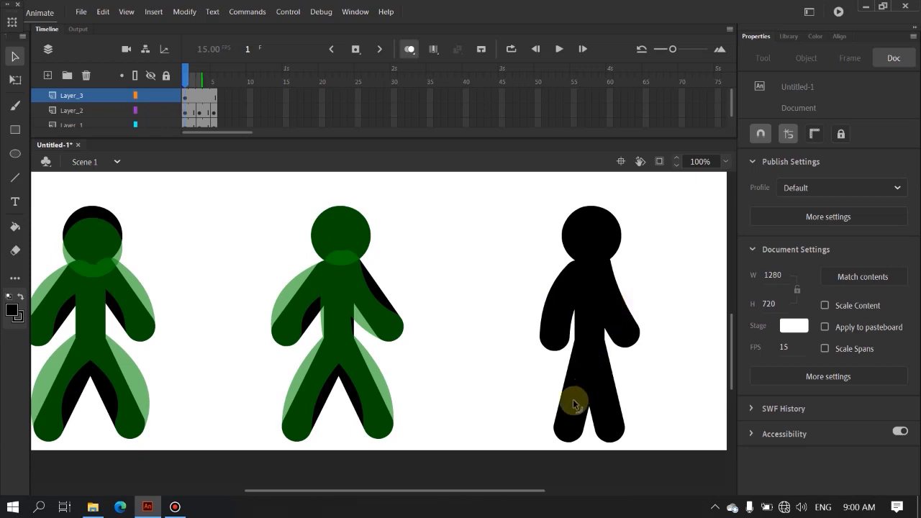
{"action": "left_click_drag", "start_coordinate": [576, 405], "coordinate": [583, 437]}
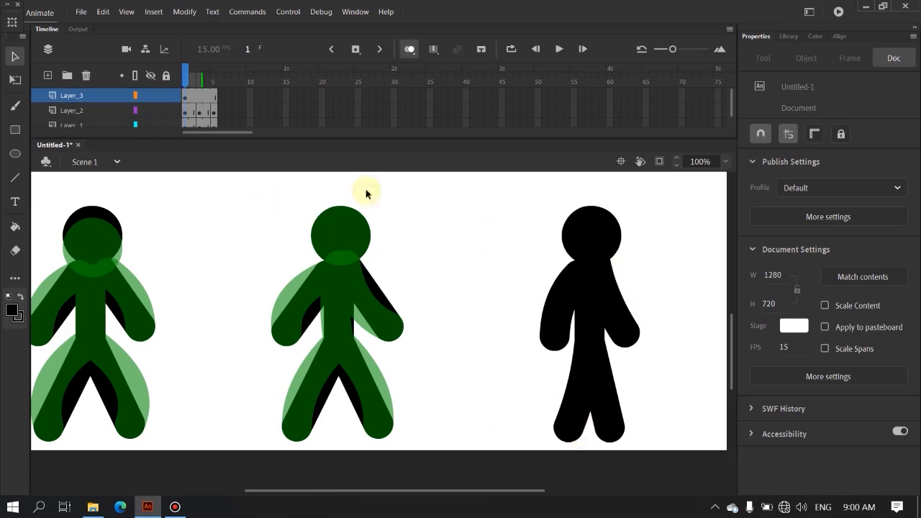
Step: Copy the posed Layer_3 figure from frame 1 and paste it in place on a new blank keyframe at frame 3 of that layer
{"action": "left_click_drag", "start_coordinate": [508, 186], "coordinate": [697, 492]}
{"action": "right_click", "coordinate": [589, 282]}
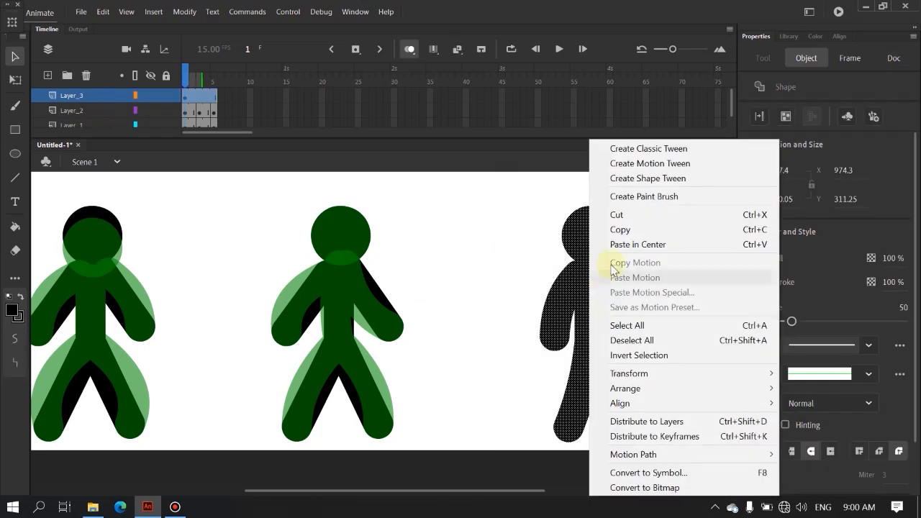
{"action": "left_click", "coordinate": [647, 231]}
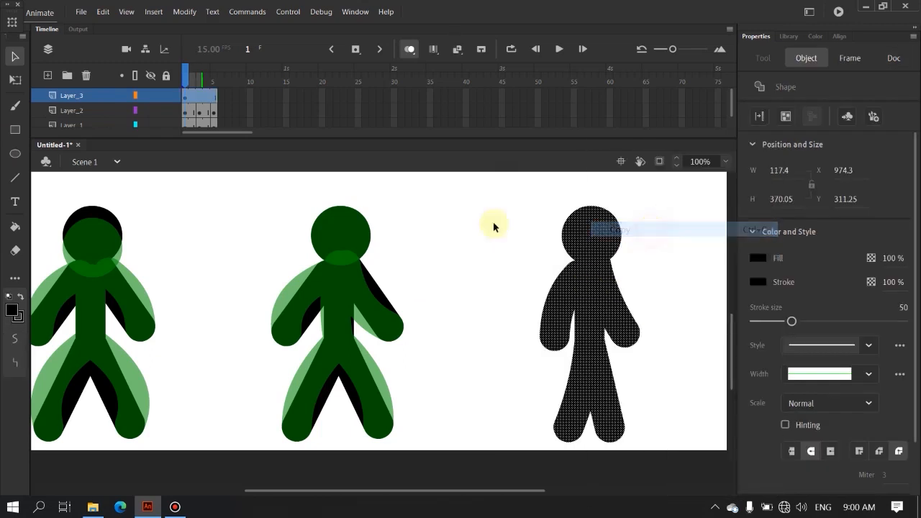
{"action": "right_click", "coordinate": [200, 97]}
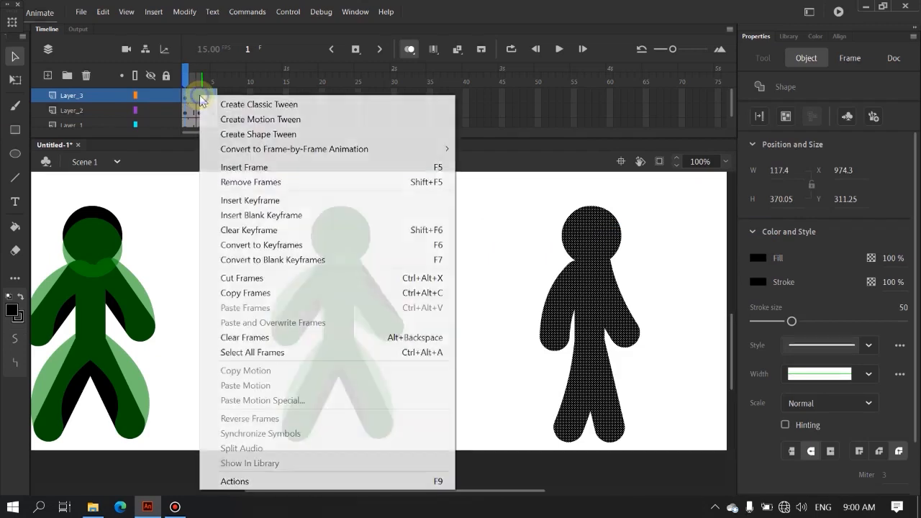
{"action": "left_click", "coordinate": [197, 96]}
{"action": "right_click", "coordinate": [197, 95]}
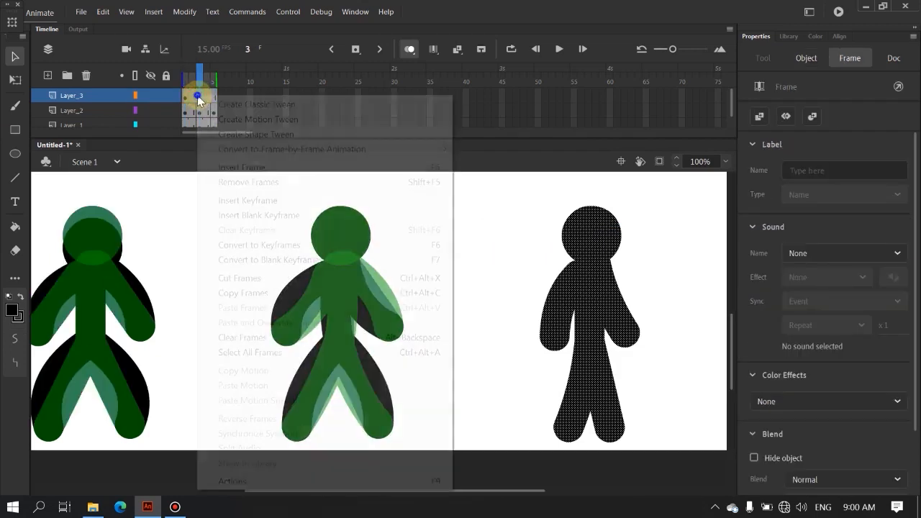
{"action": "left_click", "coordinate": [245, 216]}
{"action": "right_click", "coordinate": [586, 286]}
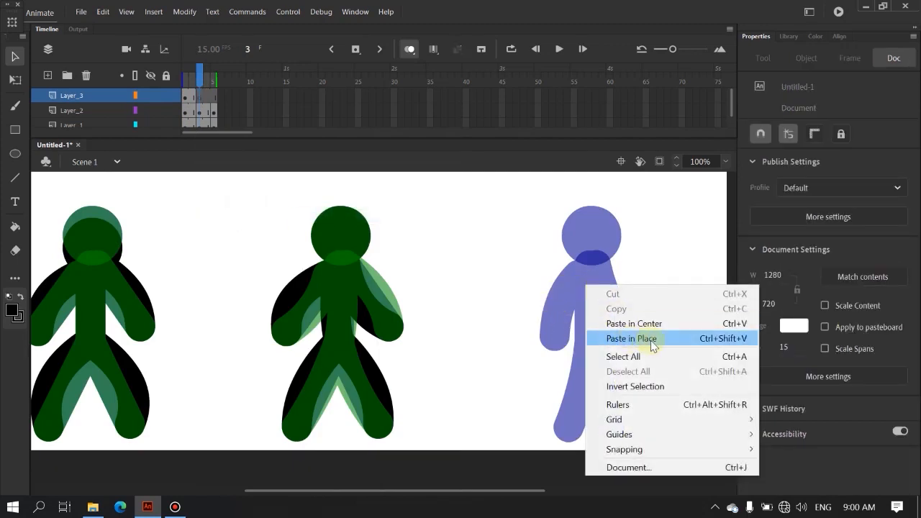
{"action": "left_click", "coordinate": [652, 338]}
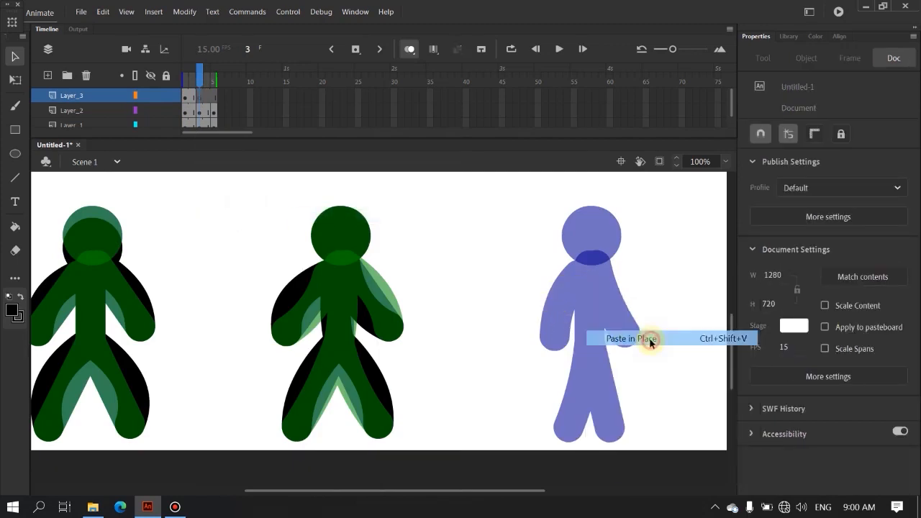
{"action": "left_click", "coordinate": [671, 380]}
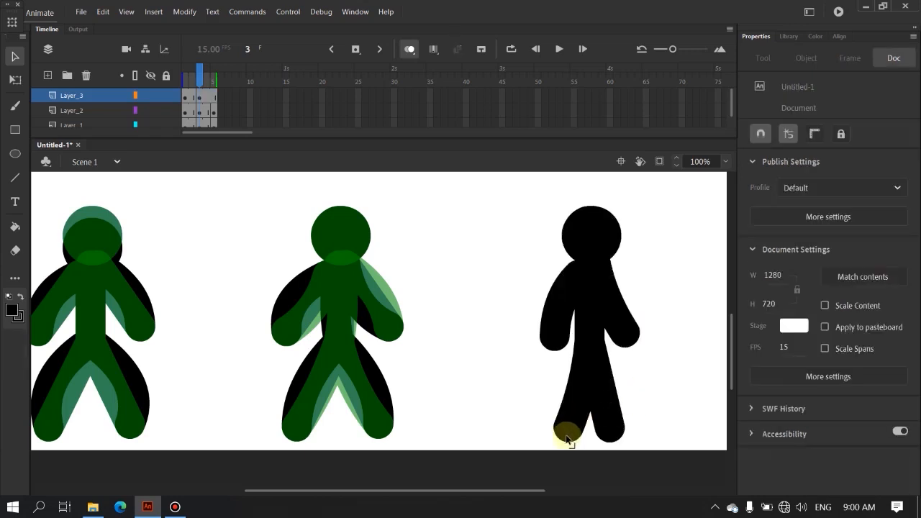
Step: Swing the Layer_3 figure's left foot outward and up on frame 3, and raise both hands with the arms bent
{"action": "left_click_drag", "start_coordinate": [566, 438], "coordinate": [547, 426]}
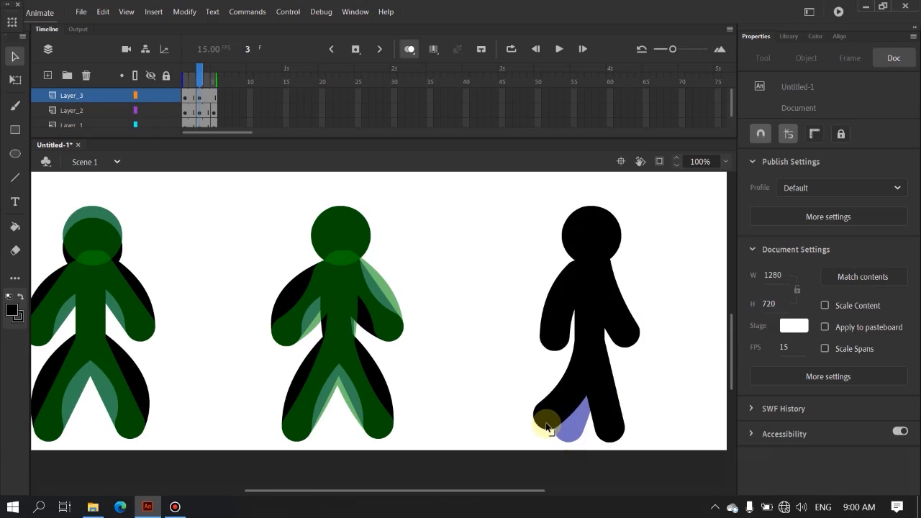
{"action": "left_click_drag", "start_coordinate": [546, 426], "coordinate": [548, 427]}
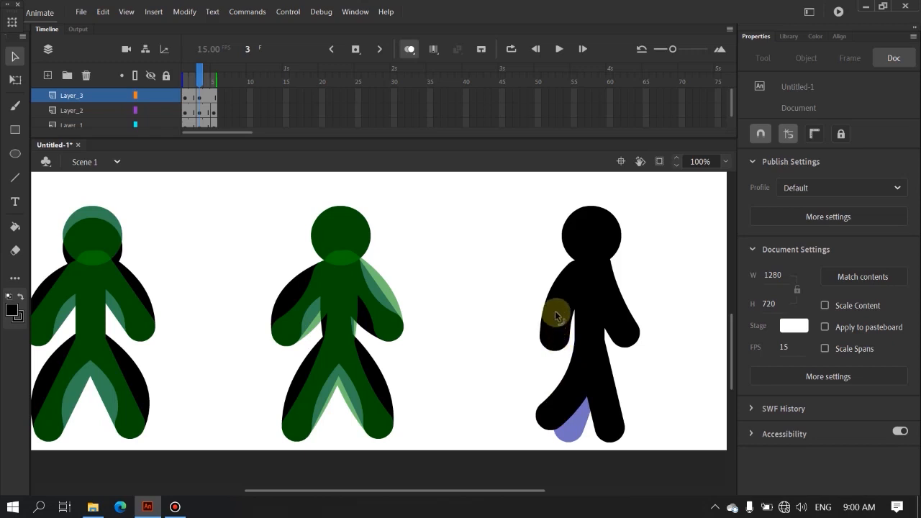
{"action": "left_click_drag", "start_coordinate": [555, 315], "coordinate": [559, 333]}
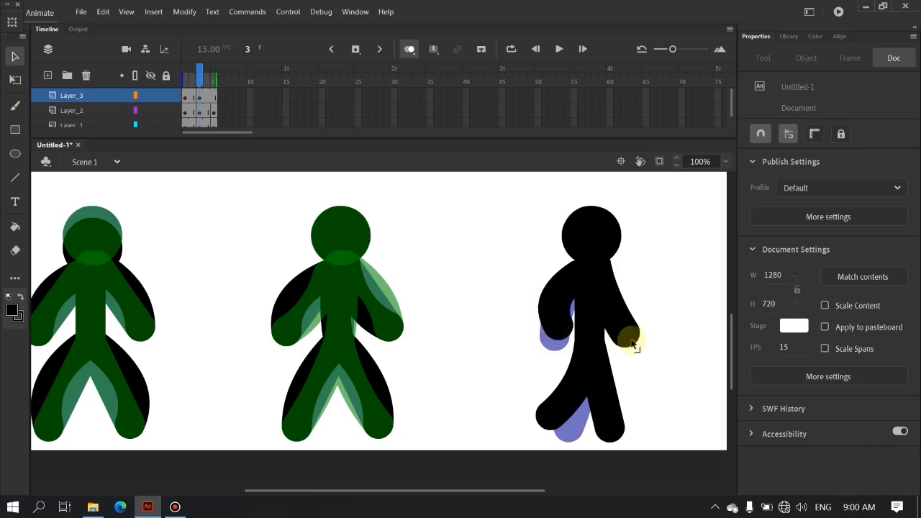
{"action": "mouse_move", "coordinate": [631, 336]}
{"action": "left_mouse_down"}
{"action": "mouse_move", "coordinate": [644, 335]}
{"action": "mouse_move", "coordinate": [611, 308]}
{"action": "mouse_move", "coordinate": [636, 321]}
{"action": "mouse_move", "coordinate": [636, 334]}
{"action": "left_mouse_up"}
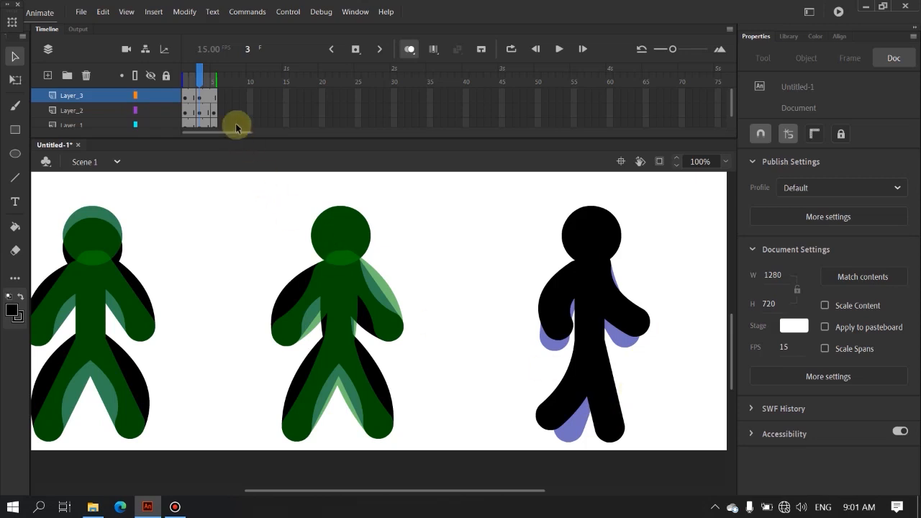
Step: Insert a blank keyframe at frame 5 of Layer_3 and paste the copied figure in place there
{"action": "right_click", "coordinate": [213, 93]}
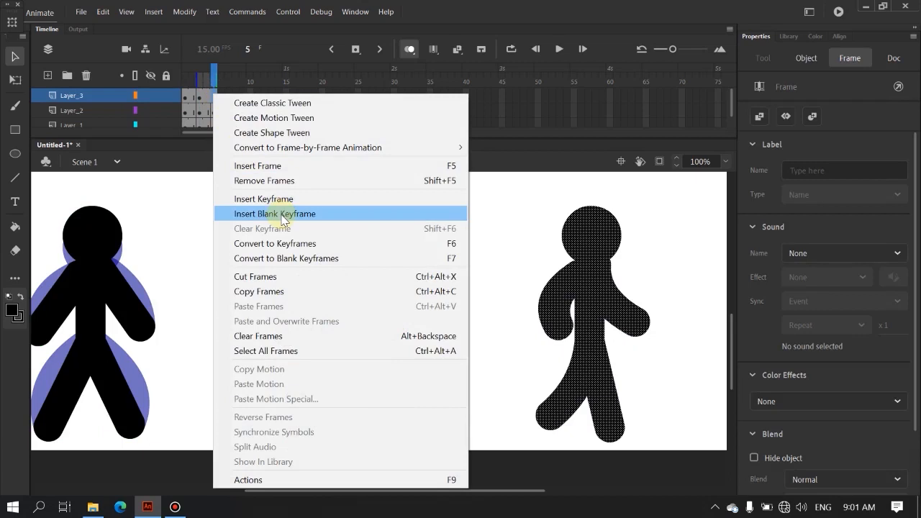
{"action": "left_click", "coordinate": [281, 214]}
{"action": "right_click", "coordinate": [588, 309]}
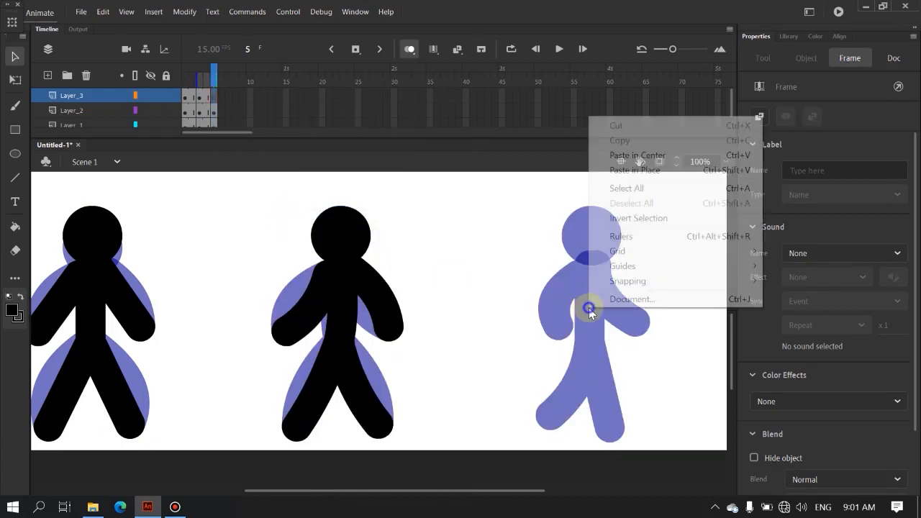
{"action": "left_click", "coordinate": [654, 170]}
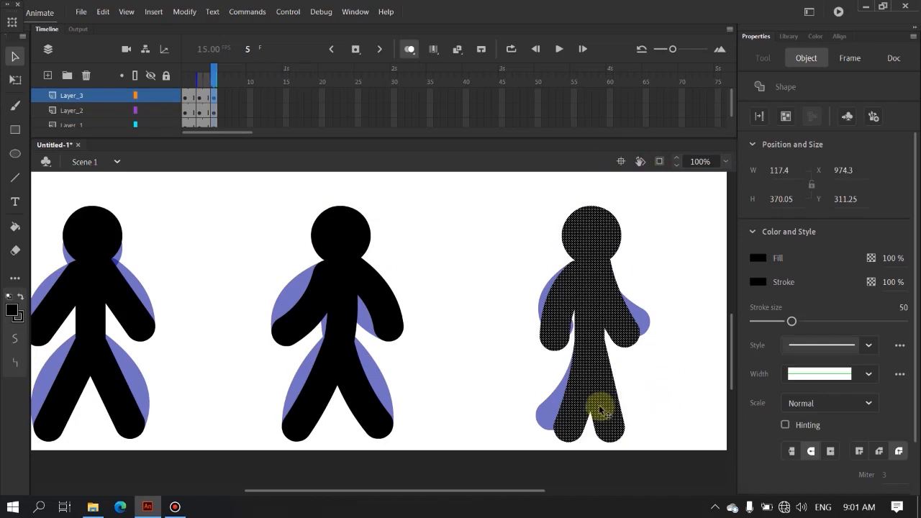
{"action": "left_click", "coordinate": [526, 434]}
Step: On frame 5, kick the Layer_3 figure's left leg out sideways, bend its left arm with the hand near the waist, and raise its right hand outward
{"action": "left_click_drag", "start_coordinate": [559, 425], "coordinate": [565, 391]}
{"action": "mouse_move", "coordinate": [554, 317]}
{"action": "left_mouse_down"}
{"action": "mouse_move", "coordinate": [544, 298]}
{"action": "mouse_move", "coordinate": [556, 338]}
{"action": "mouse_move", "coordinate": [559, 318]}
{"action": "mouse_move", "coordinate": [565, 327]}
{"action": "left_mouse_up"}
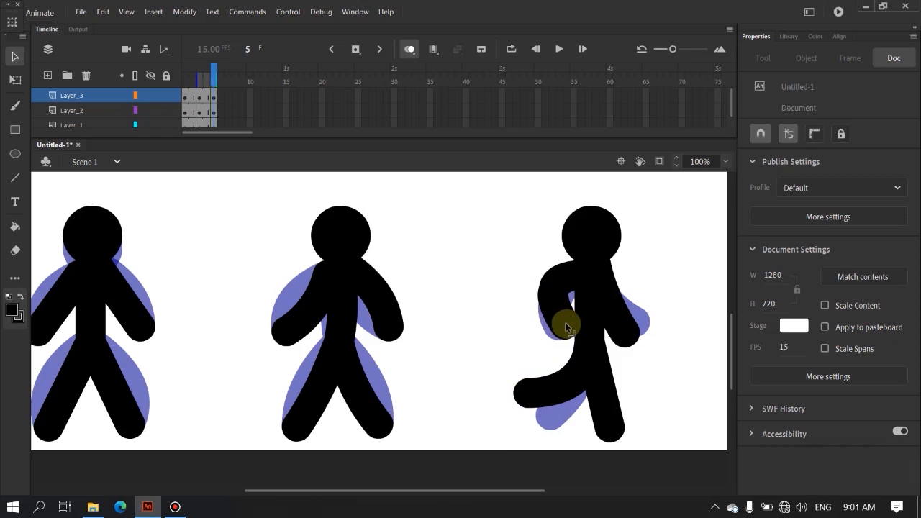
{"action": "left_click_drag", "start_coordinate": [627, 335], "coordinate": [641, 318]}
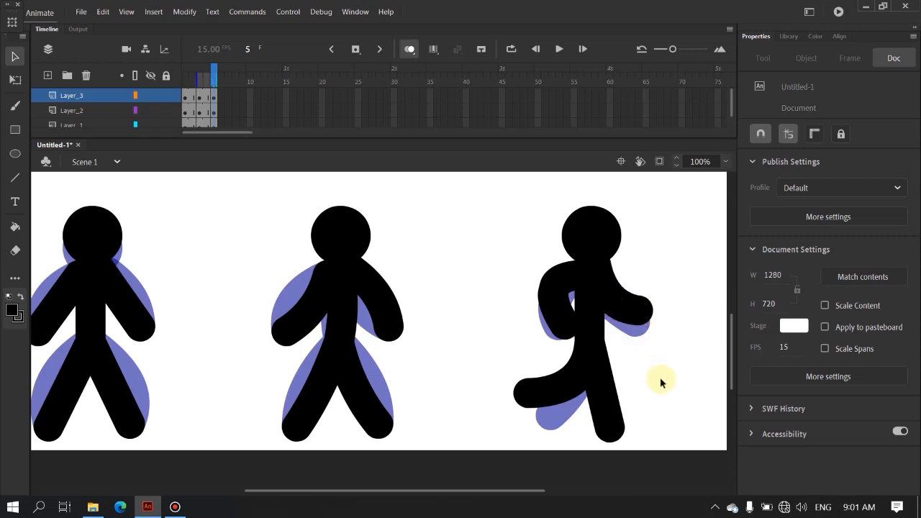
{"action": "left_click", "coordinate": [521, 393]}
{"action": "left_click_drag", "start_coordinate": [520, 393], "coordinate": [528, 388]}
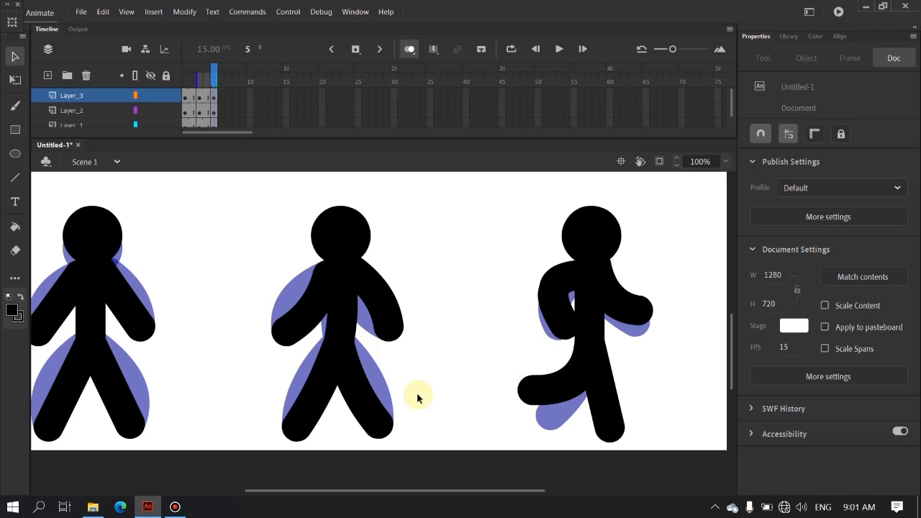
Step: Test the movie to preview the three stick figure animations
{"action": "key", "text": "ctrl+Return"}
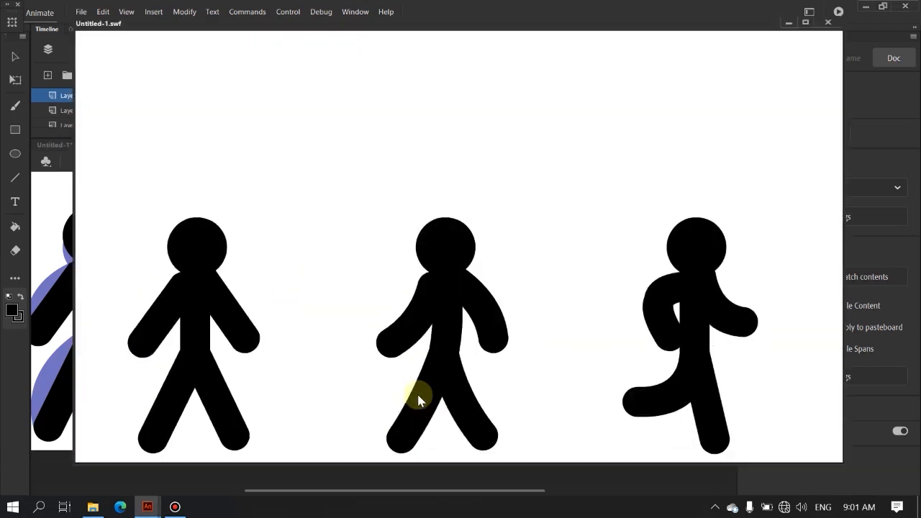